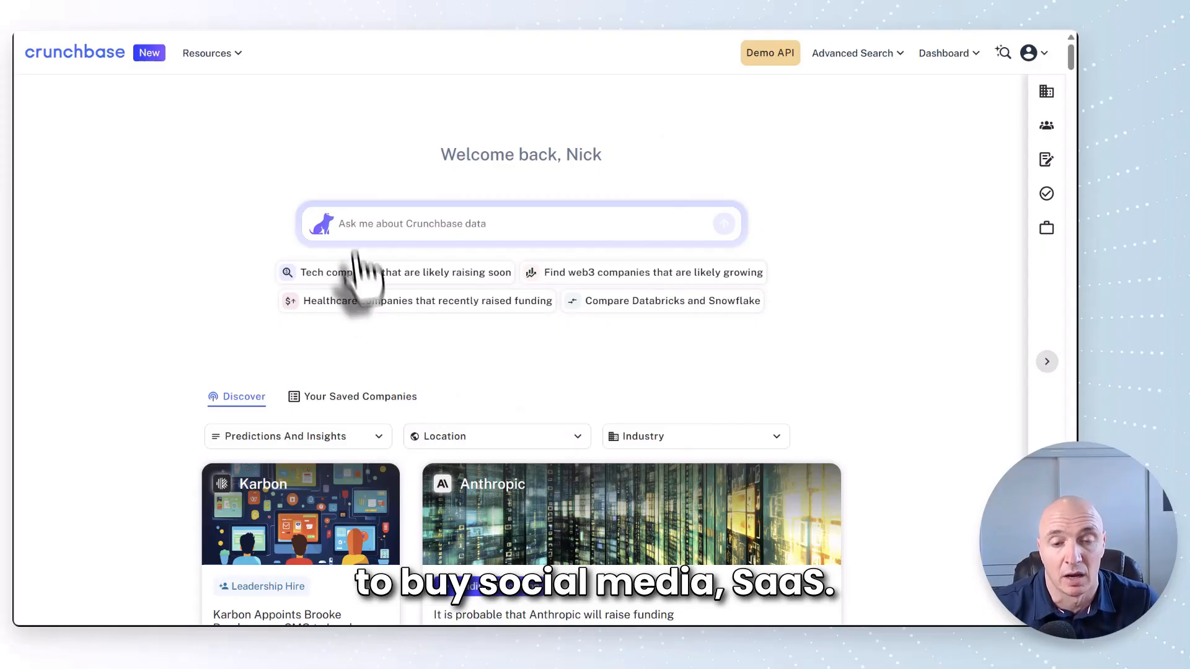
Ask Crunchbase Scout "Show me all SAAS companies that are headquartered in the United States"
{"action": "left_click", "coordinate": [384, 224]}
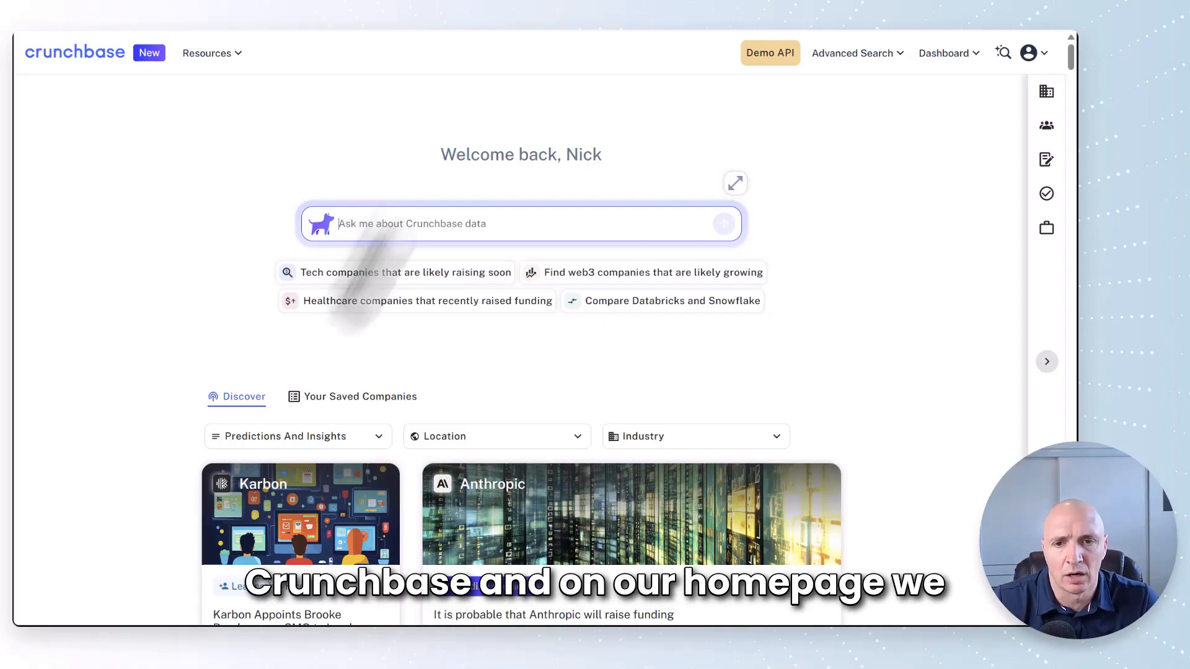
{"action": "mouse_move", "coordinate": [321, 224]}
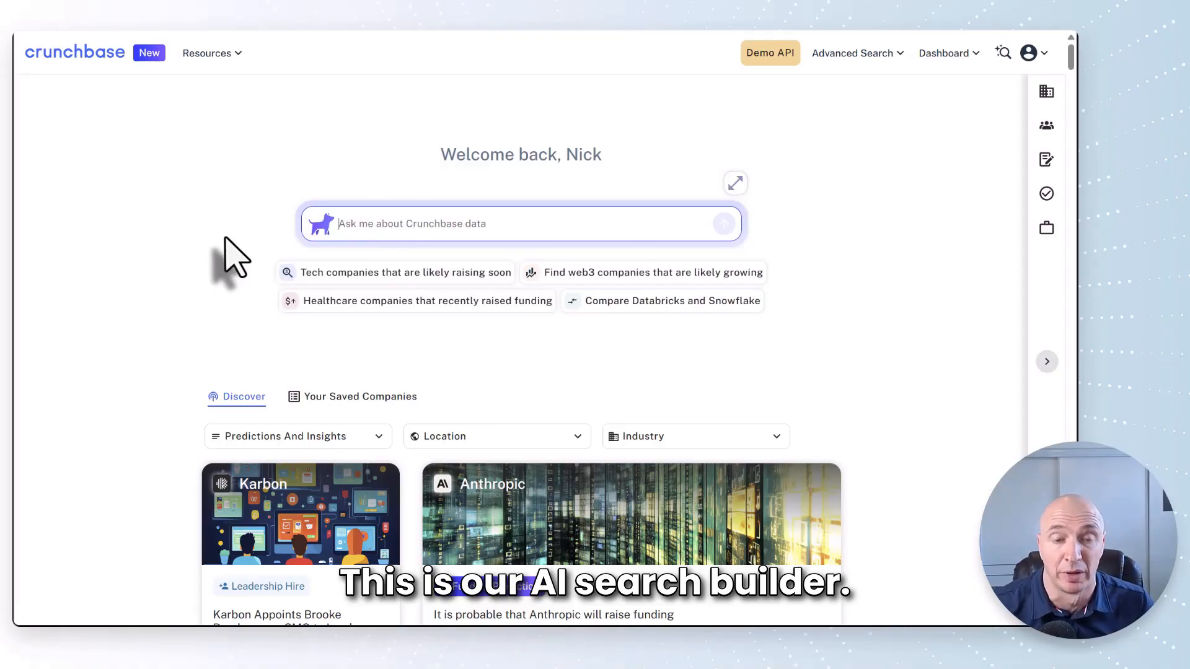
{"action": "type", "text": "Show me all SAAS companie"}
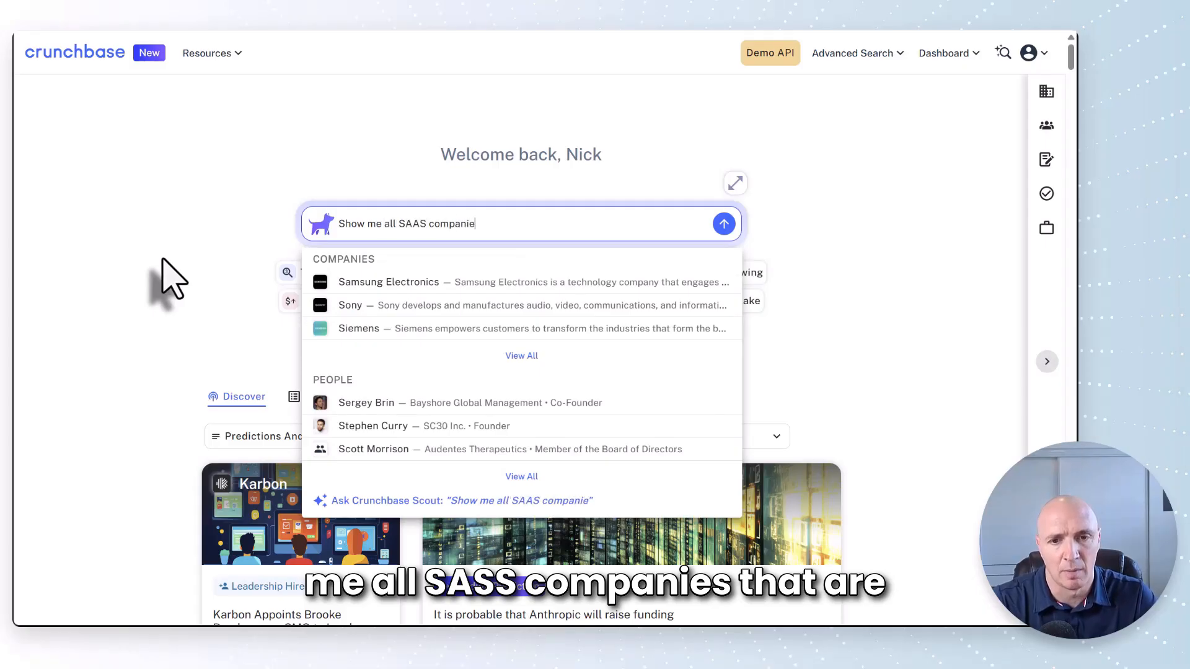
{"action": "type", "text": "s that are headqua"}
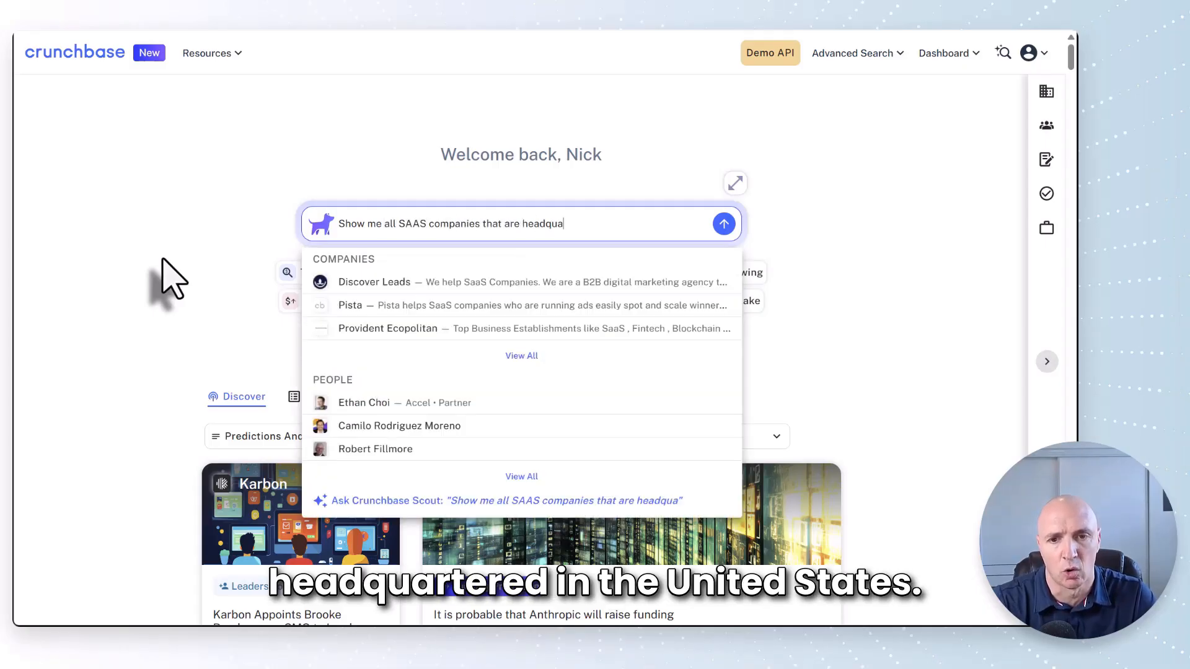
{"action": "type", "text": "rtered in the Uni"}
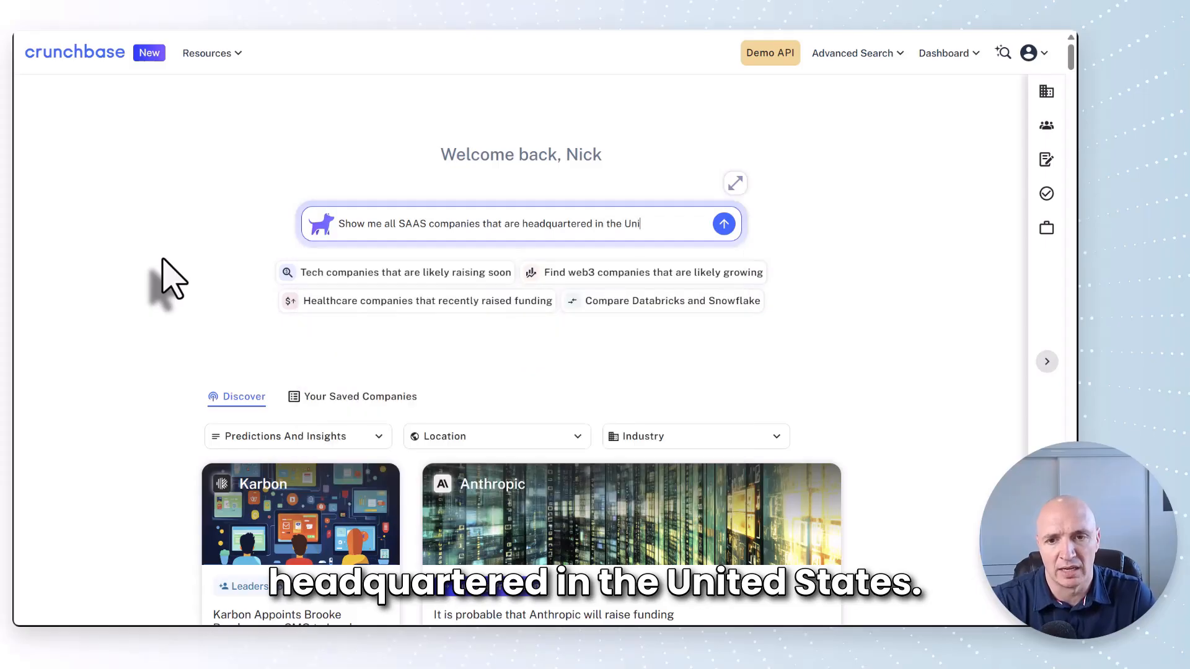
{"action": "type", "text": "ted States"}
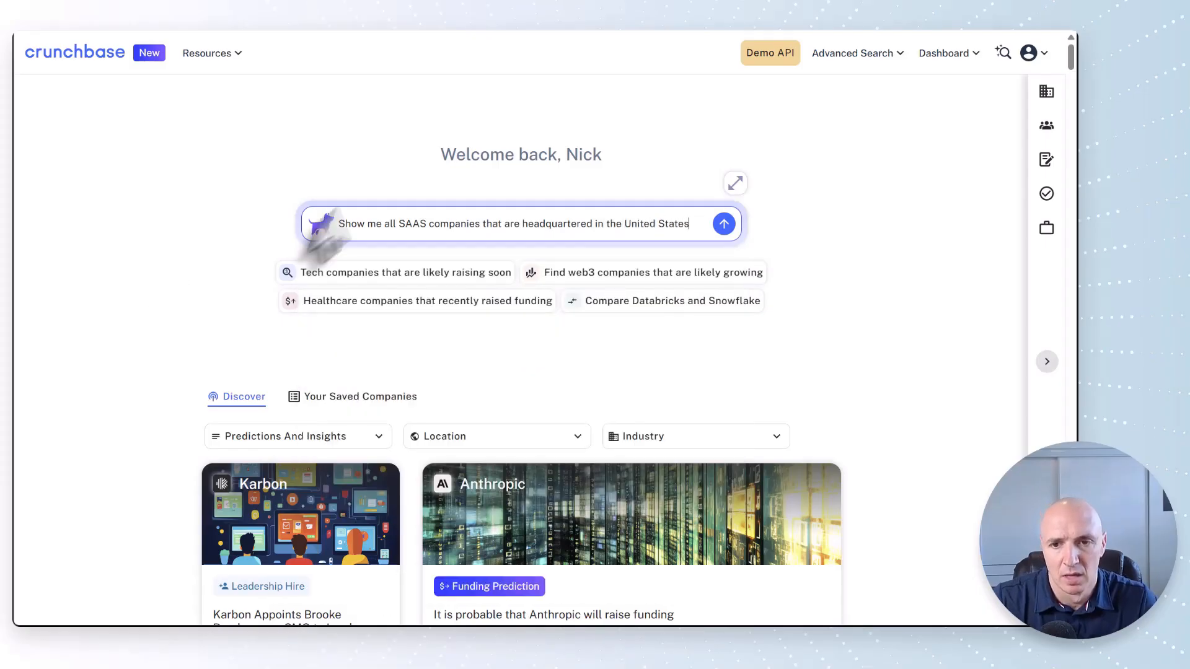
{"action": "left_click", "coordinate": [724, 224]}
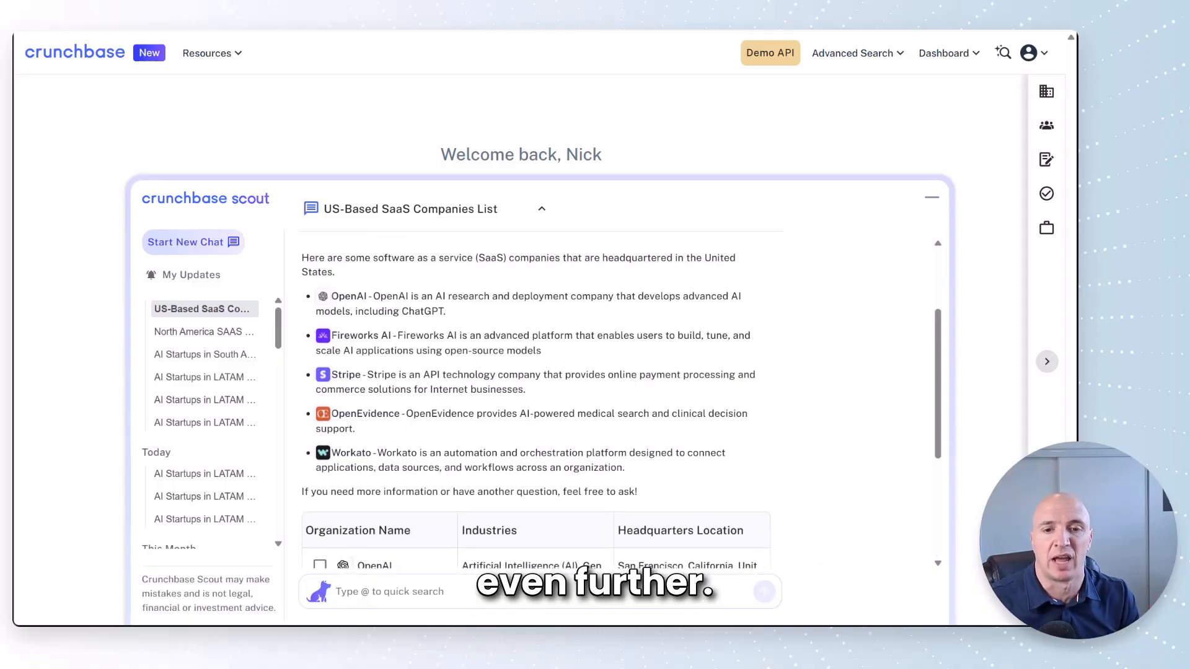
Review Scout's answer on US-based SaaS companies and open the complete results list
{"action": "scroll", "coordinate": [723, 412], "scroll_direction": "down", "scroll_amount": 5}
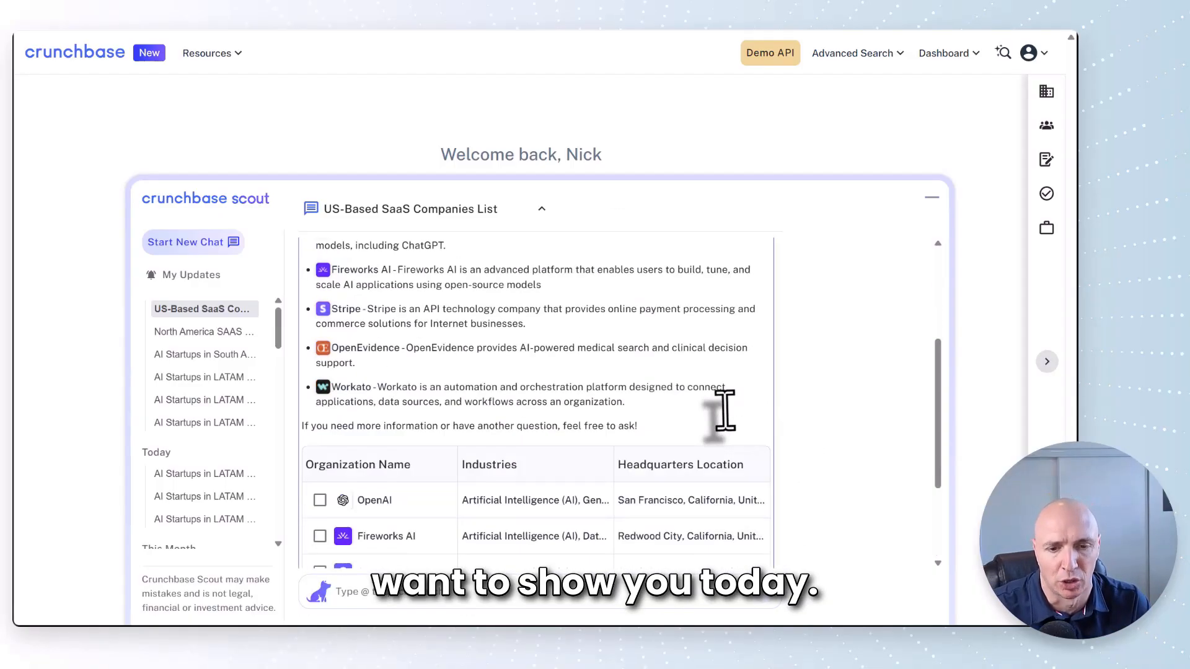
{"action": "scroll", "coordinate": [616, 431], "scroll_direction": "up", "scroll_amount": 10}
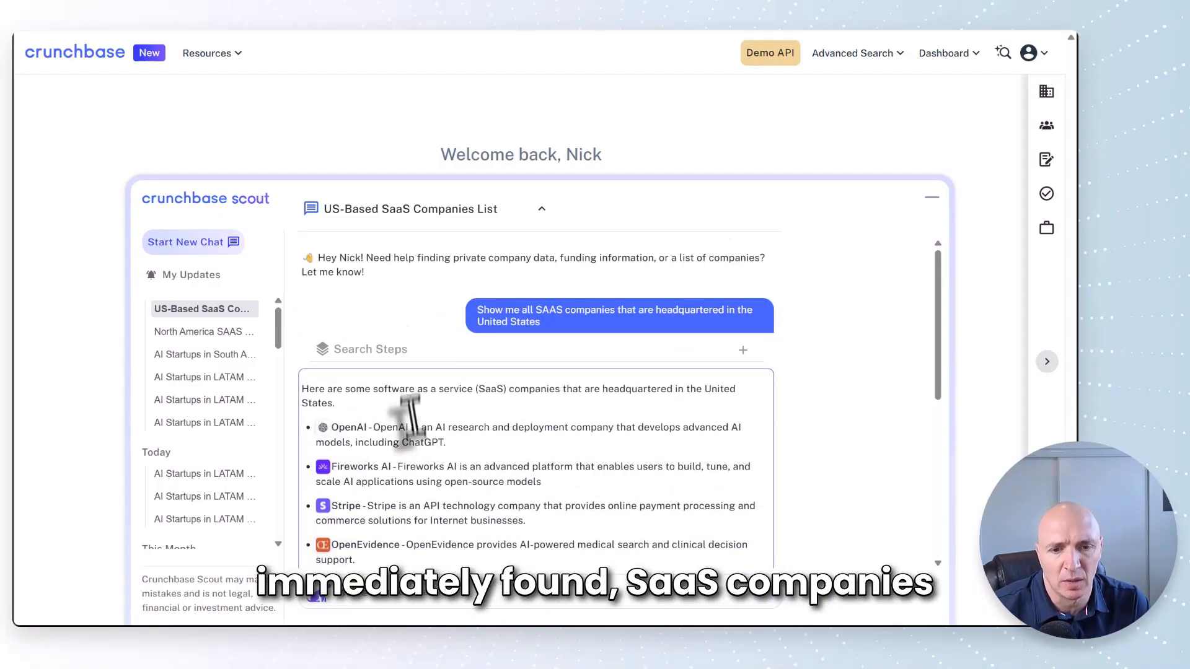
{"action": "left_click_drag", "start_coordinate": [415, 389], "coordinate": [547, 402]}
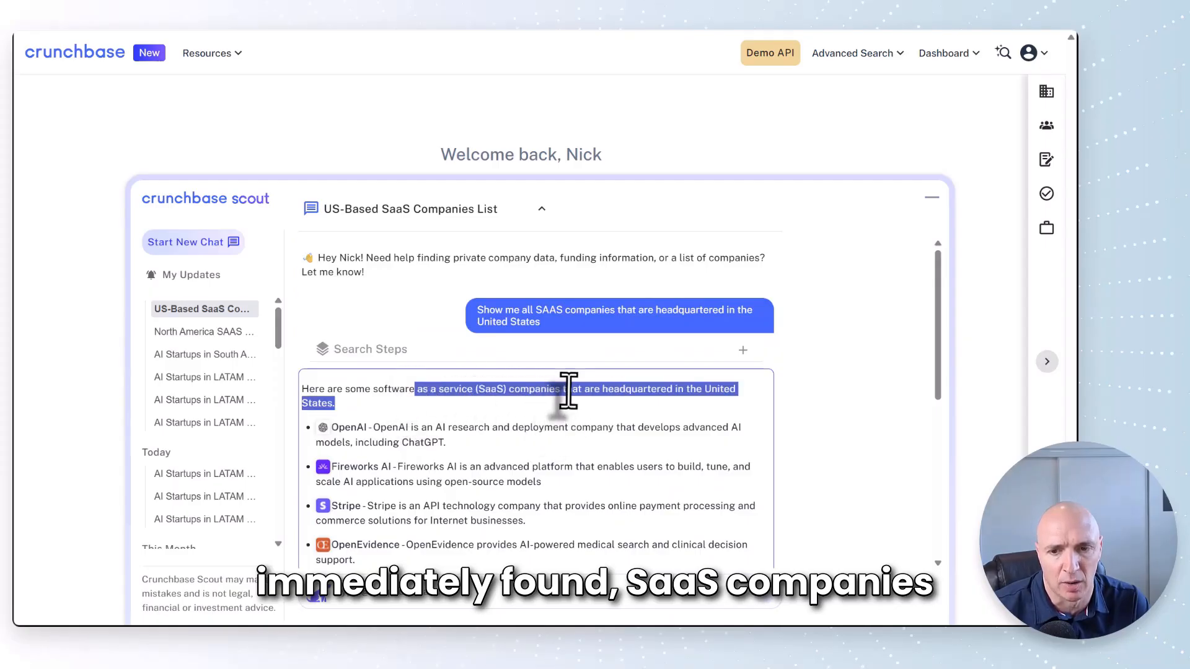
{"action": "scroll", "coordinate": [558, 396], "scroll_direction": "down", "scroll_amount": 5}
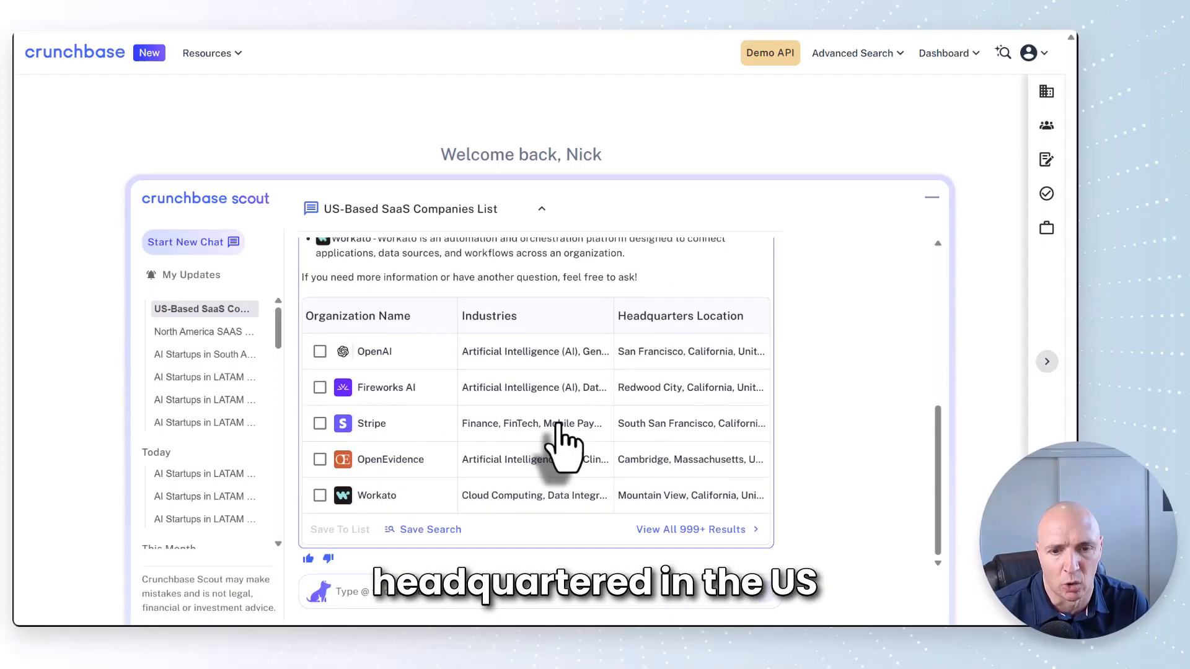
{"action": "left_click", "coordinate": [722, 533]}
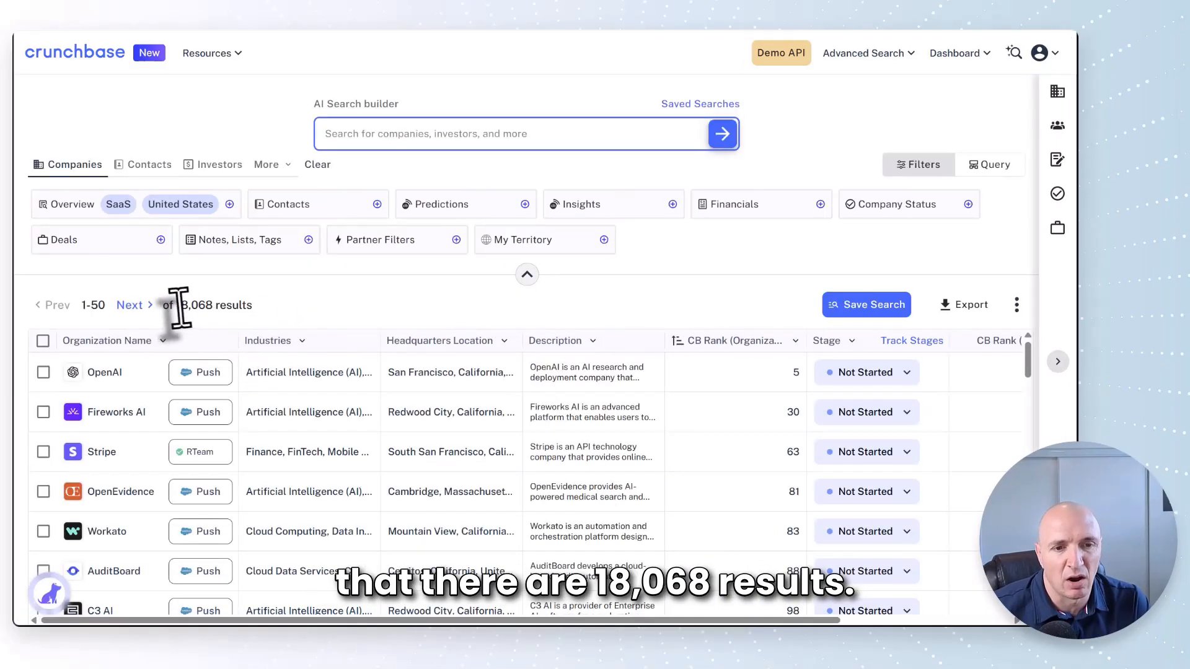
{"action": "left_click_drag", "start_coordinate": [178, 305], "coordinate": [257, 306]}
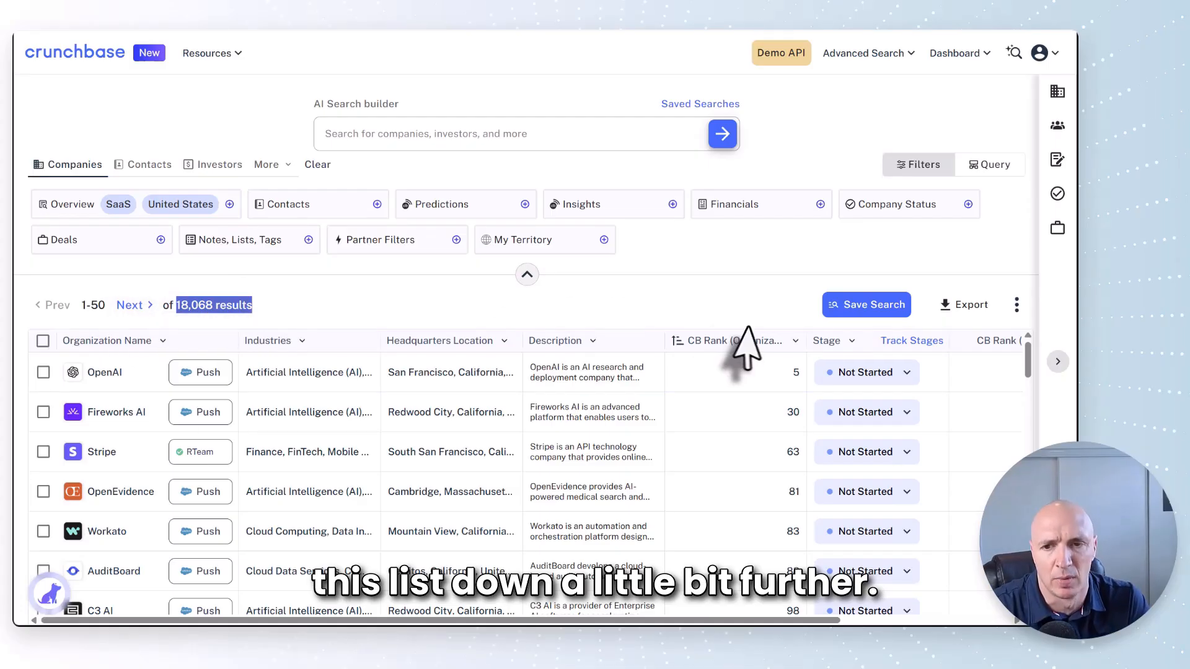
Filter the companies by financials, setting the revenue range to $1M through $10B+
{"action": "left_click", "coordinate": [736, 209]}
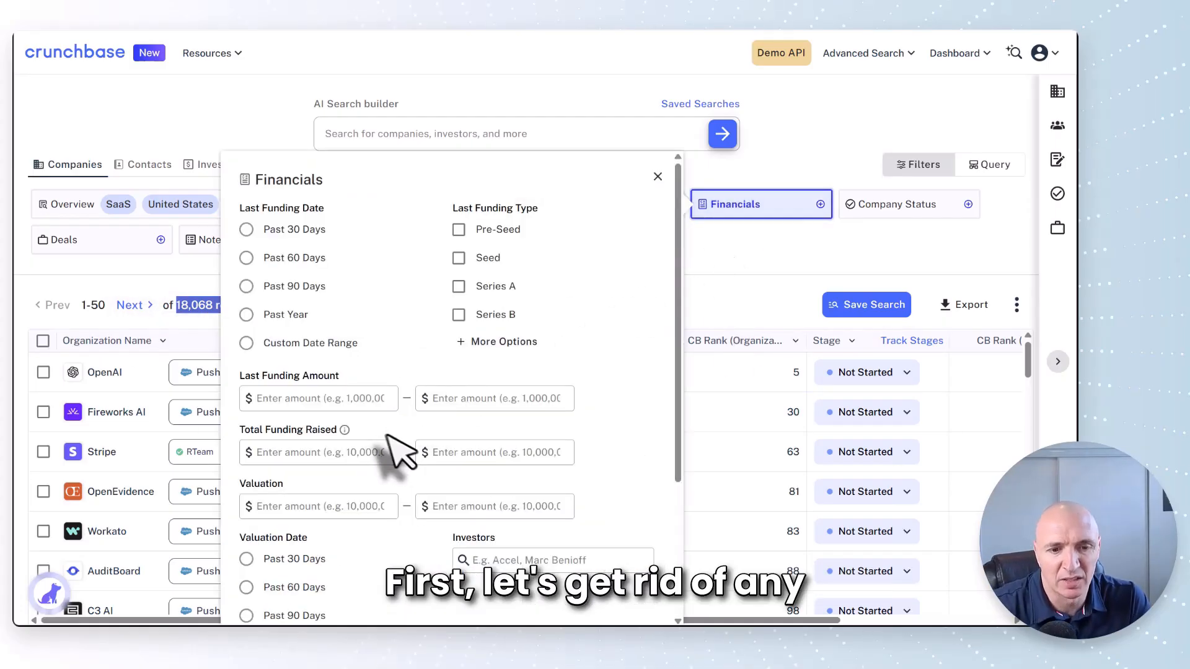
{"action": "scroll", "coordinate": [409, 459], "scroll_direction": "down", "scroll_amount": 3}
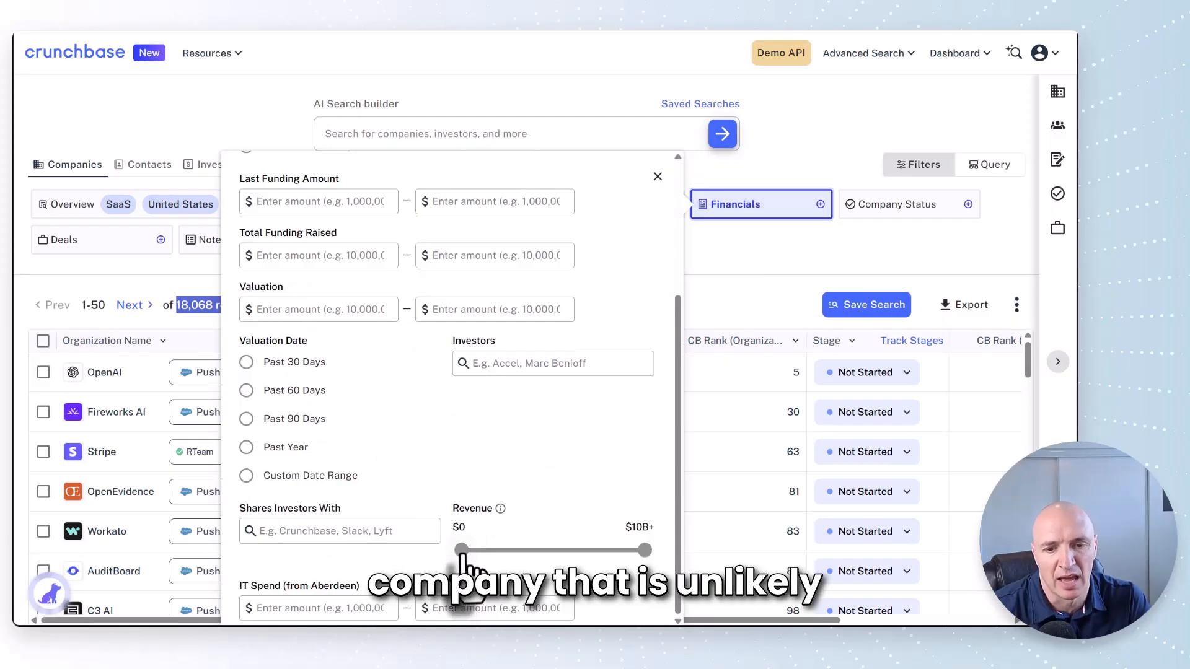
{"action": "left_click_drag", "start_coordinate": [464, 551], "coordinate": [484, 551]}
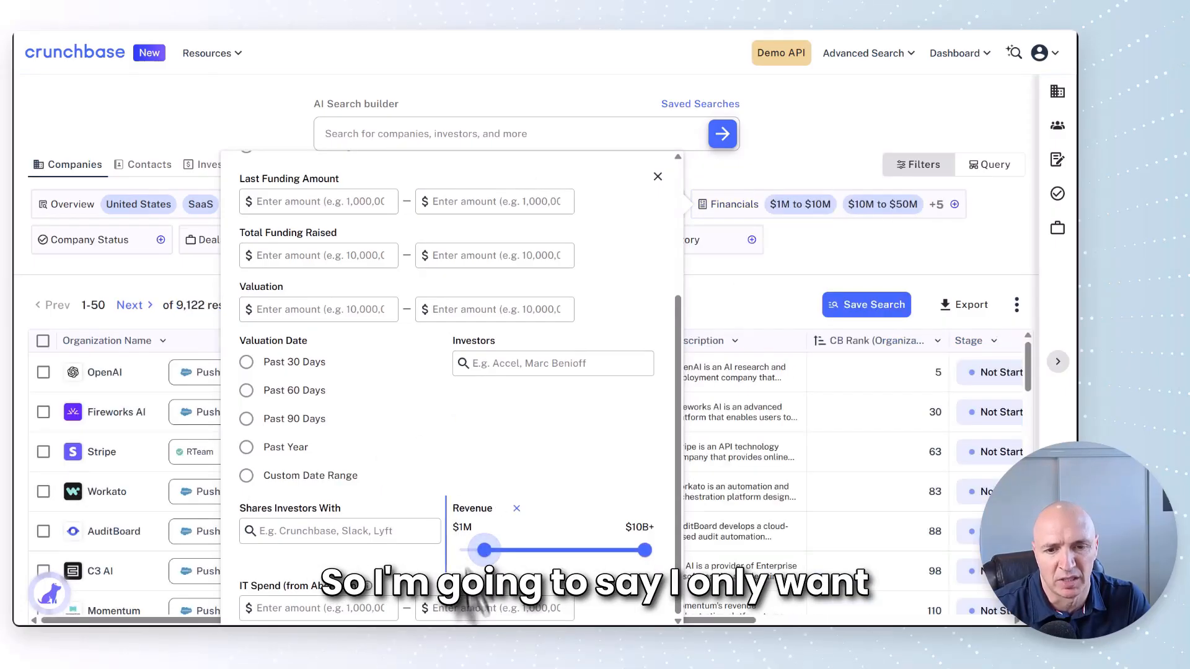
{"action": "left_click_drag", "start_coordinate": [453, 531], "coordinate": [469, 530]}
{"action": "left_click", "coordinate": [462, 530]}
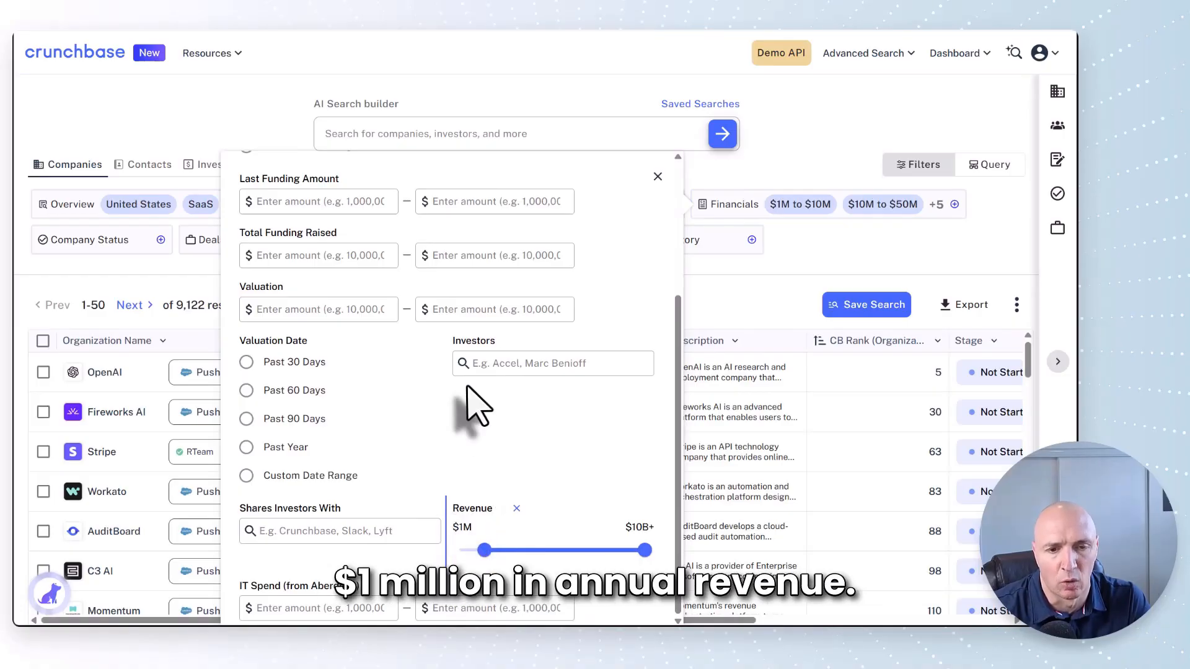
{"action": "left_click", "coordinate": [657, 177]}
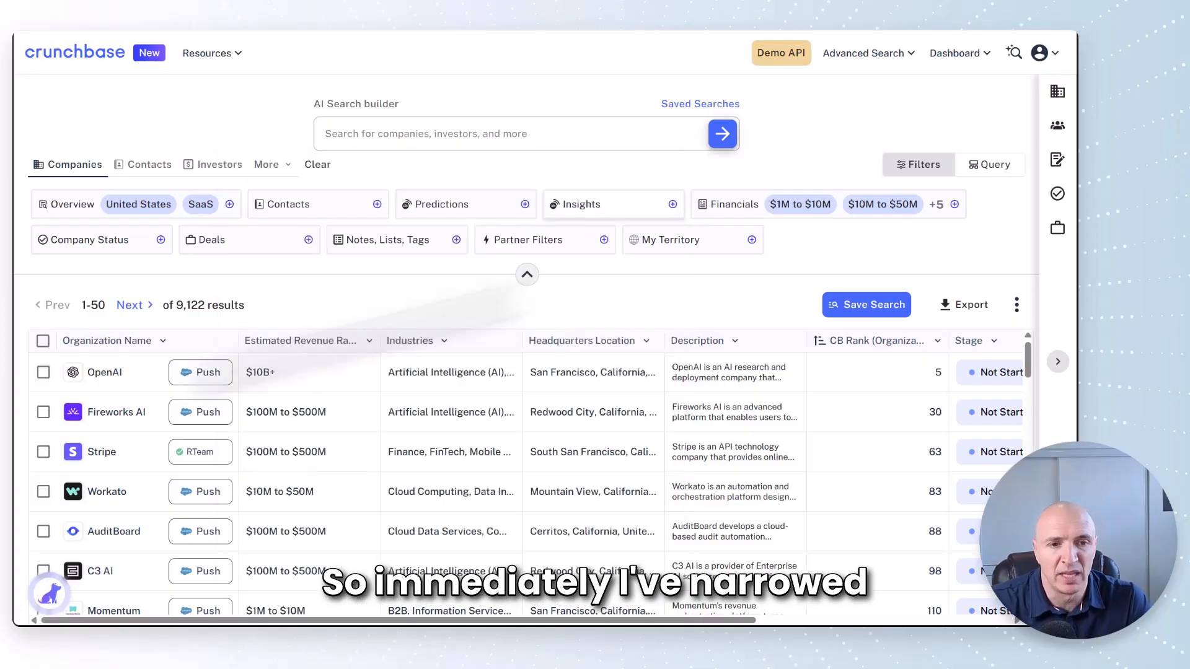
{"action": "left_click_drag", "start_coordinate": [177, 307], "coordinate": [246, 305]}
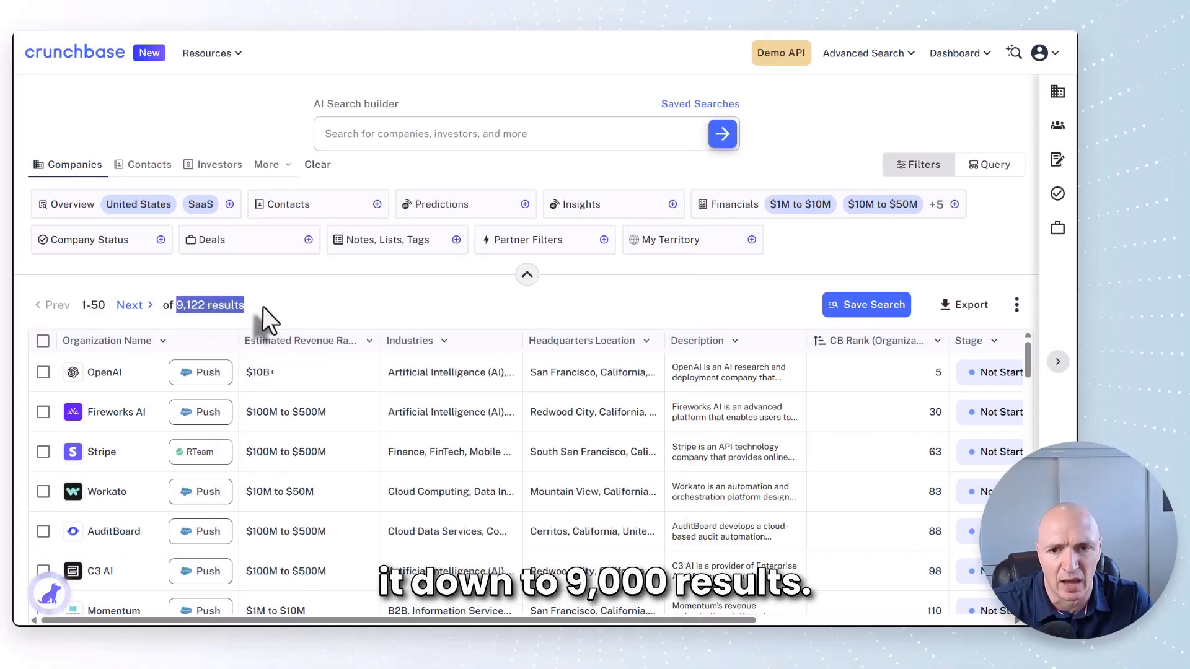
{"action": "left_click", "coordinate": [228, 302]}
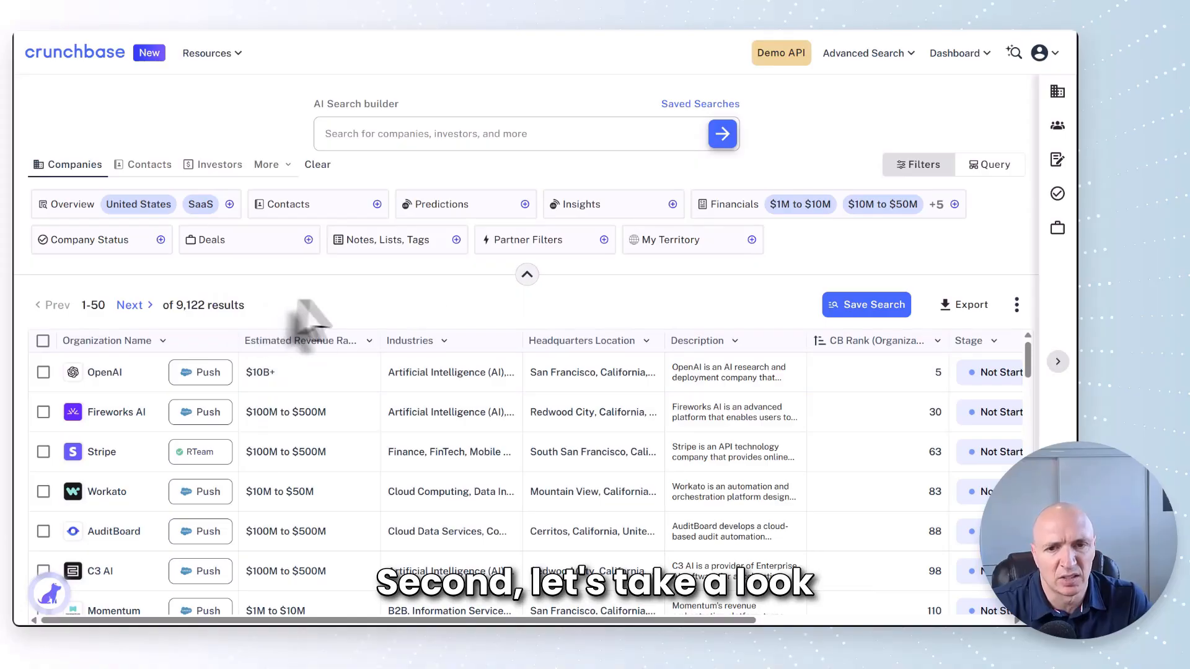
Restrict the companies to those with a growth prediction of Very Likely or Likely
{"action": "left_click", "coordinate": [463, 206]}
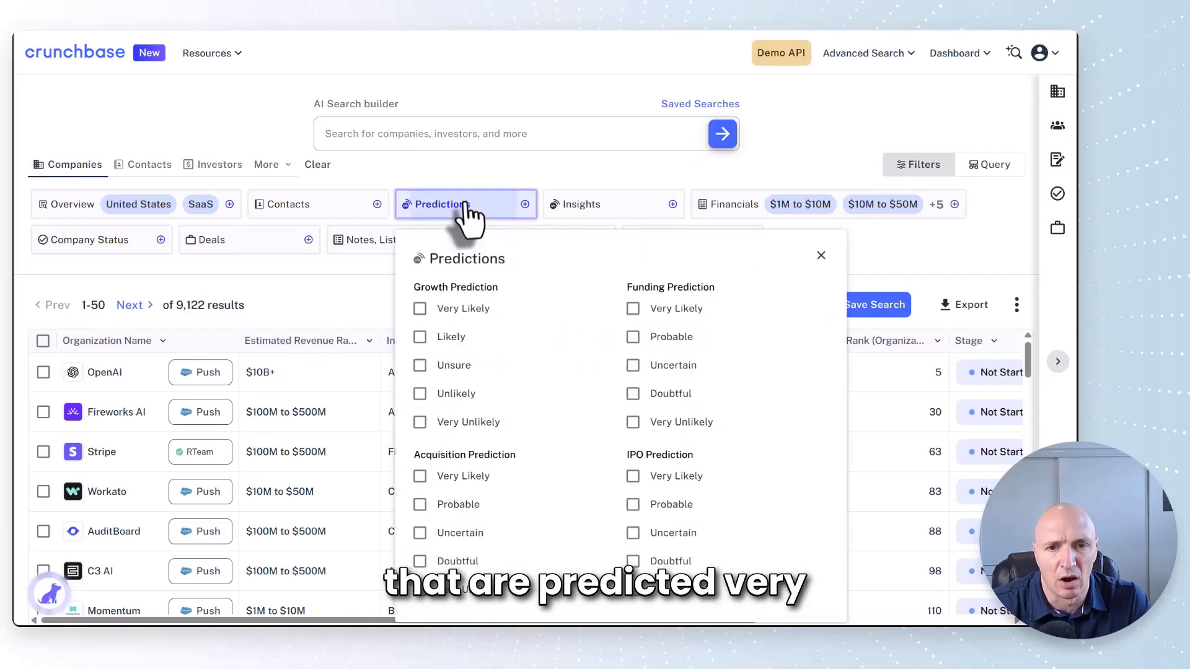
{"action": "left_click", "coordinate": [421, 308]}
{"action": "left_click", "coordinate": [419, 337]}
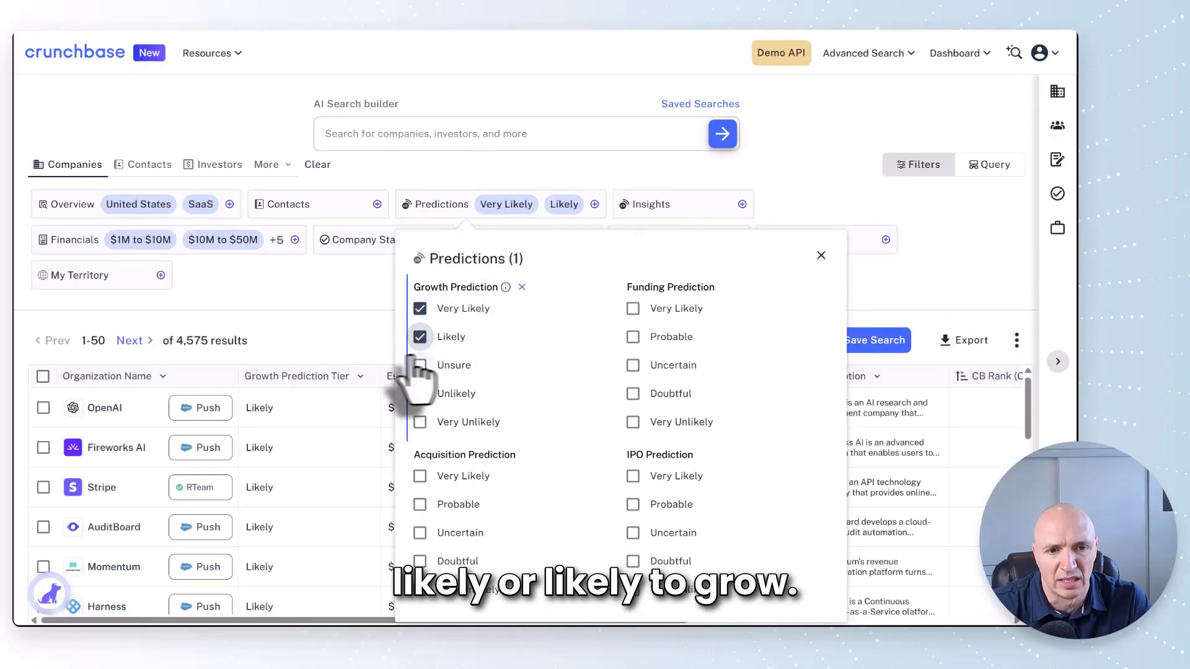
{"action": "left_click", "coordinate": [329, 312]}
{"action": "left_click_drag", "start_coordinate": [176, 341], "coordinate": [253, 339]}
{"action": "left_click", "coordinate": [254, 341]}
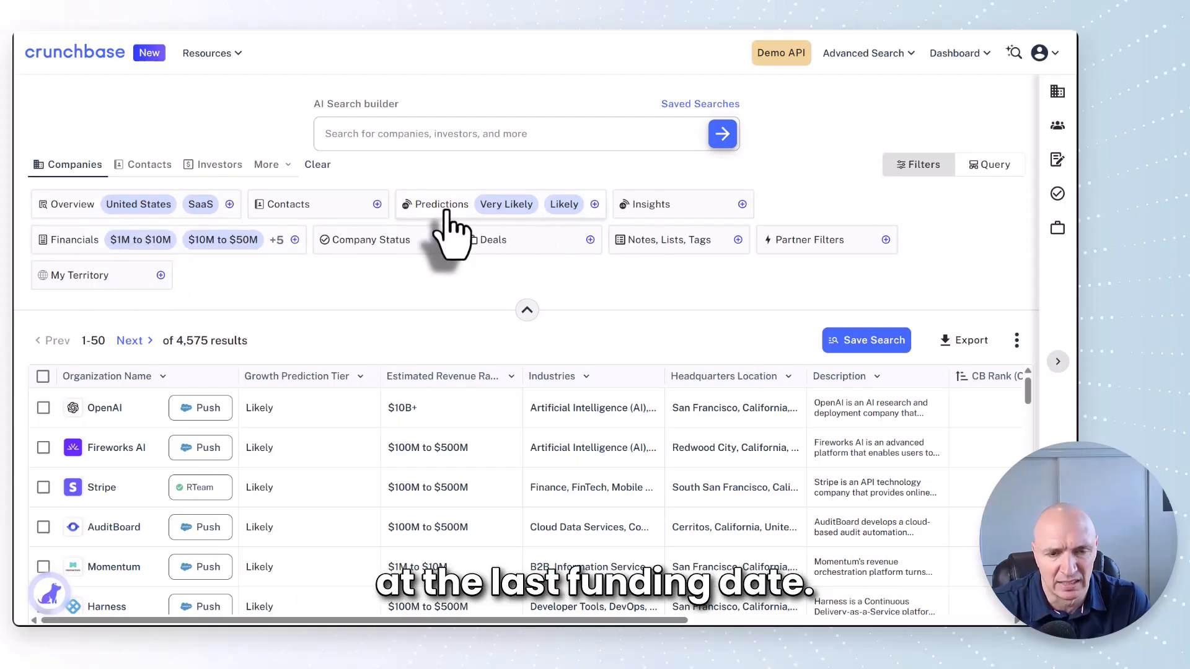
Limit the companies to those whose last funding date falls within the past year
{"action": "left_click", "coordinate": [76, 241]}
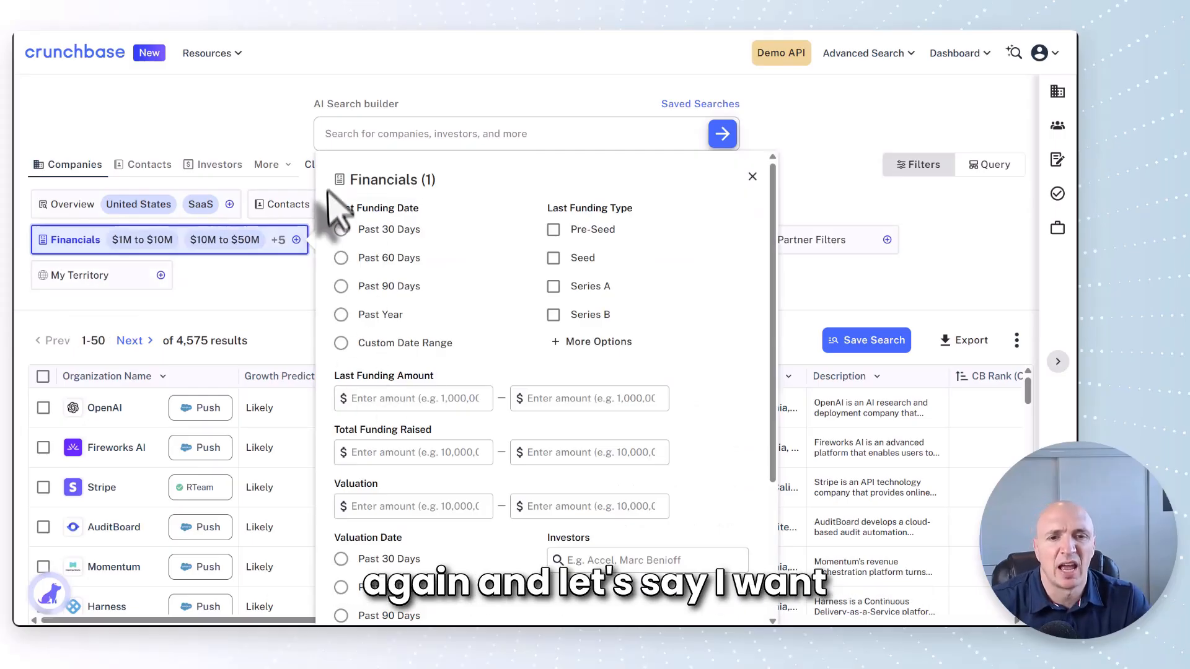
{"action": "left_click_drag", "start_coordinate": [337, 210], "coordinate": [434, 319]}
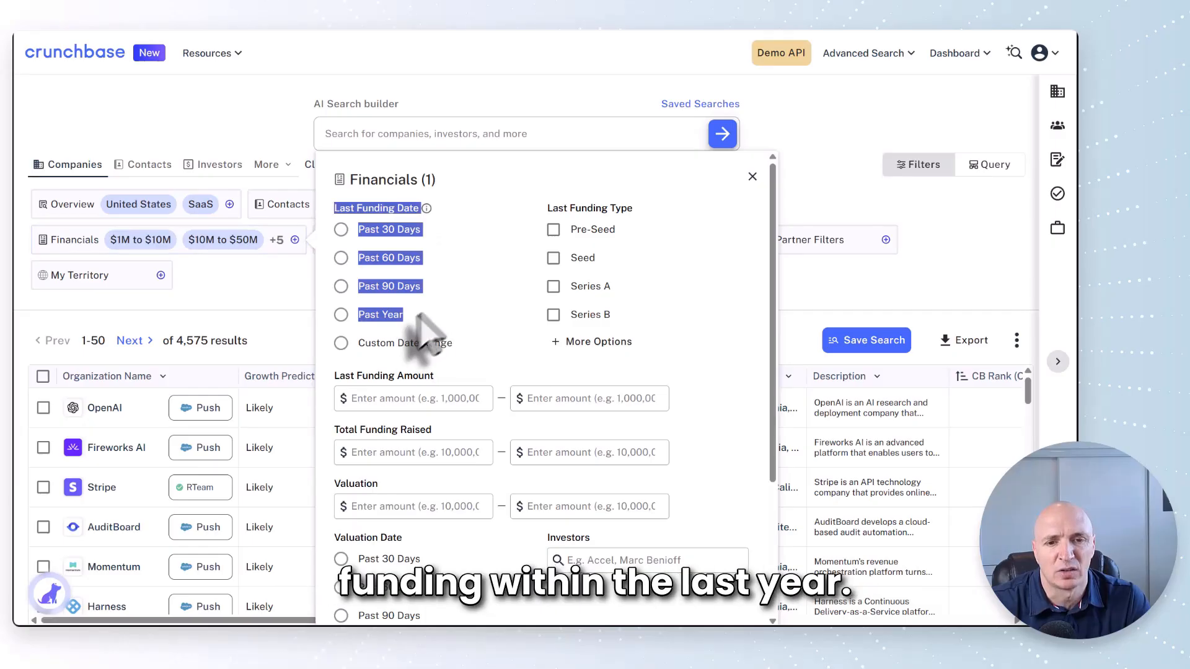
{"action": "left_click", "coordinate": [422, 310]}
{"action": "left_click", "coordinate": [341, 314]}
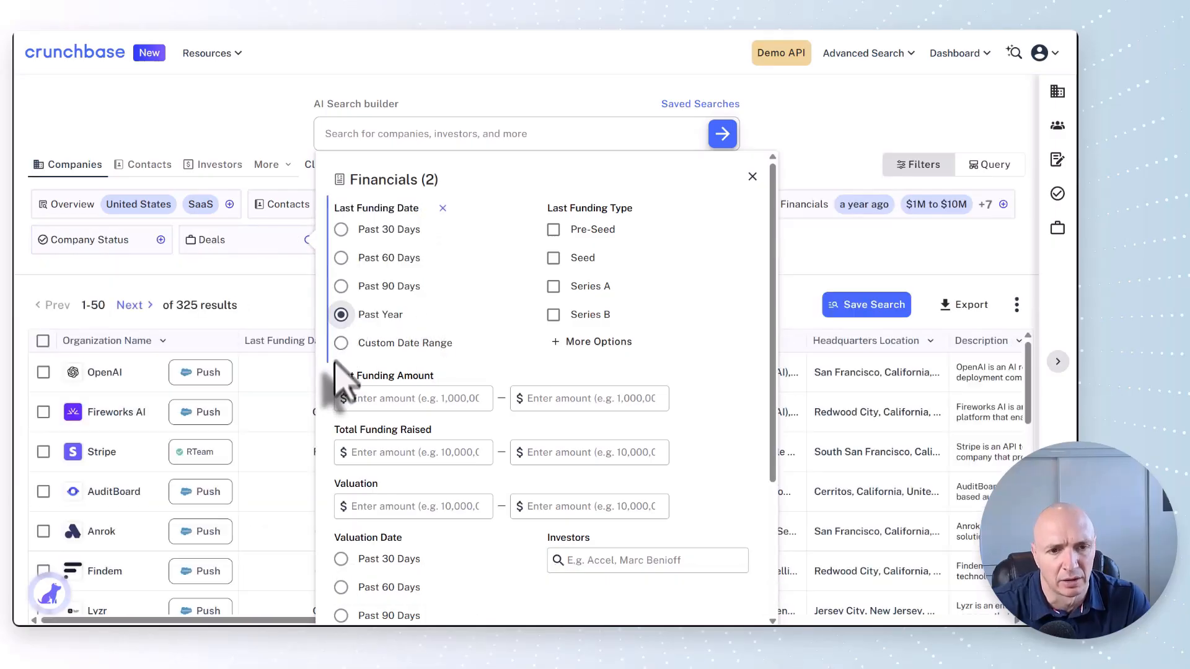
{"action": "left_click", "coordinate": [804, 258]}
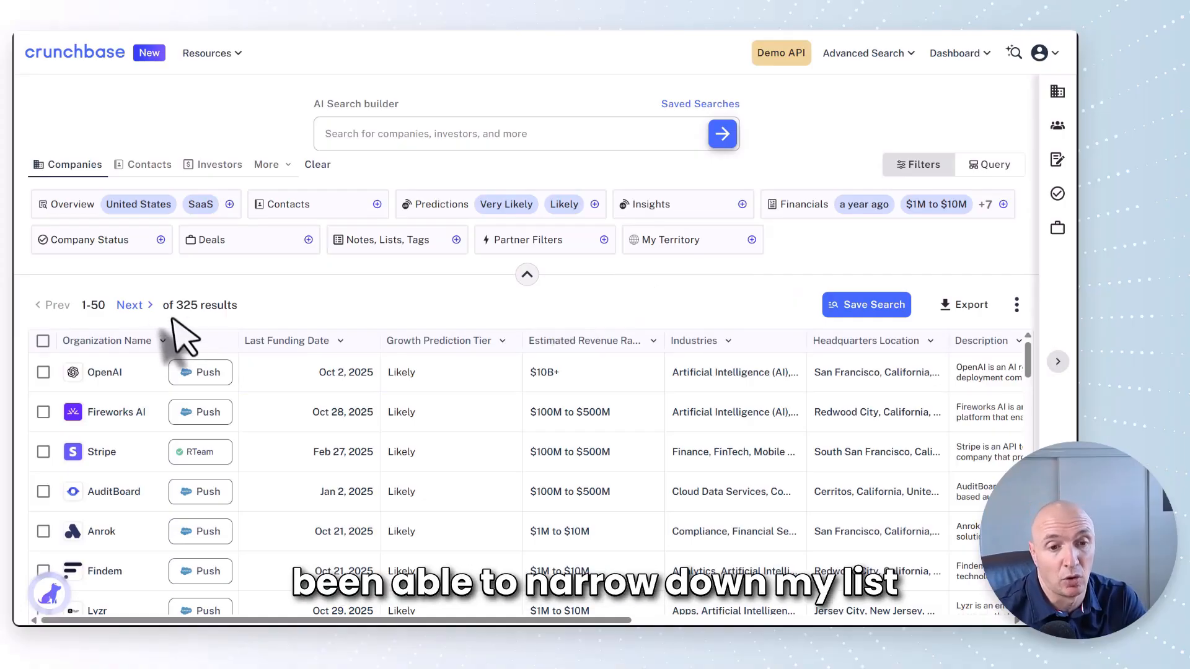
{"action": "left_click_drag", "start_coordinate": [175, 305], "coordinate": [252, 314]}
{"action": "left_click", "coordinate": [296, 319]}
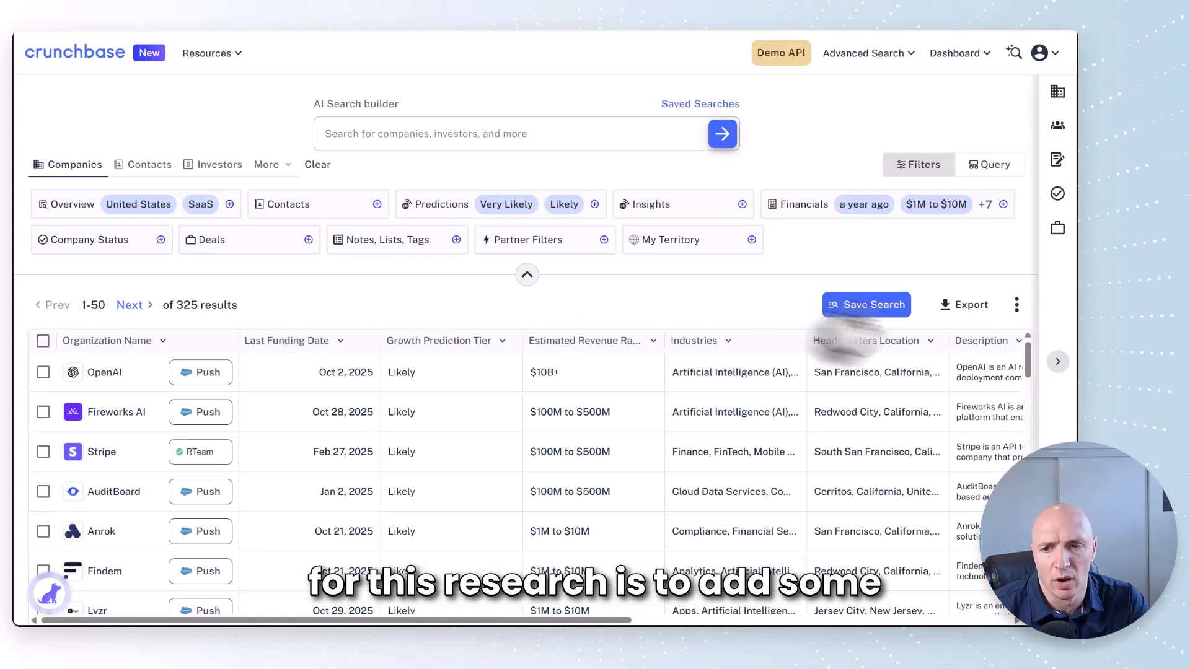
Edit the results table view and select the Website and Full Description columns from the basic info fields
{"action": "left_click", "coordinate": [1017, 307]}
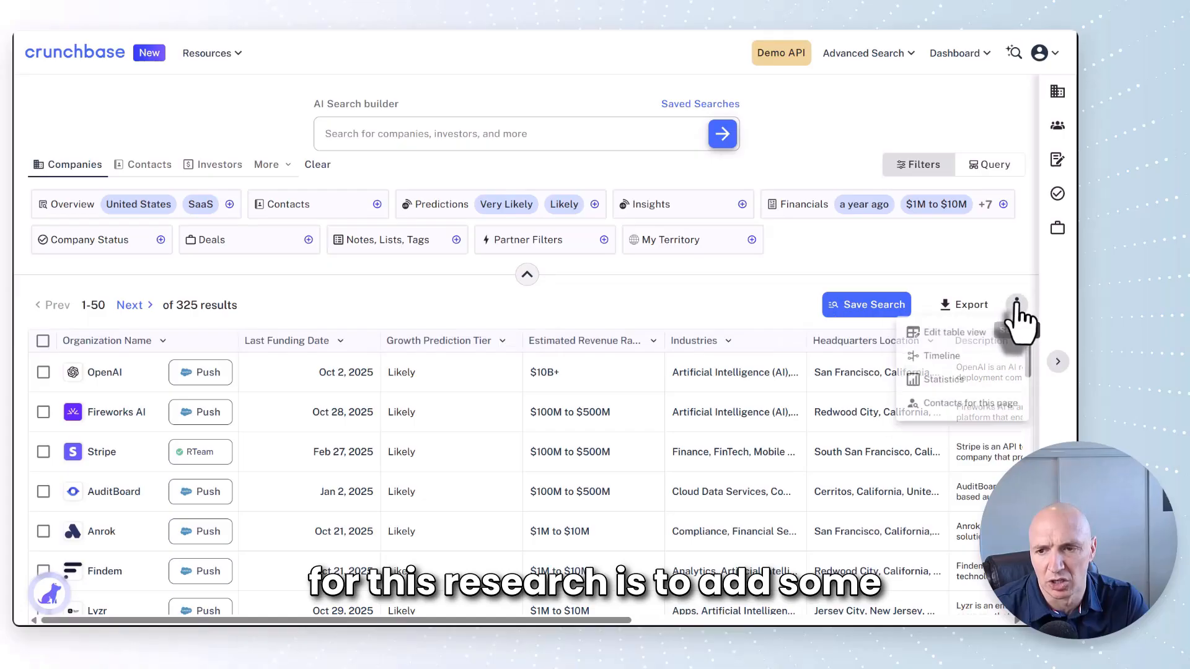
{"action": "left_click", "coordinate": [948, 335]}
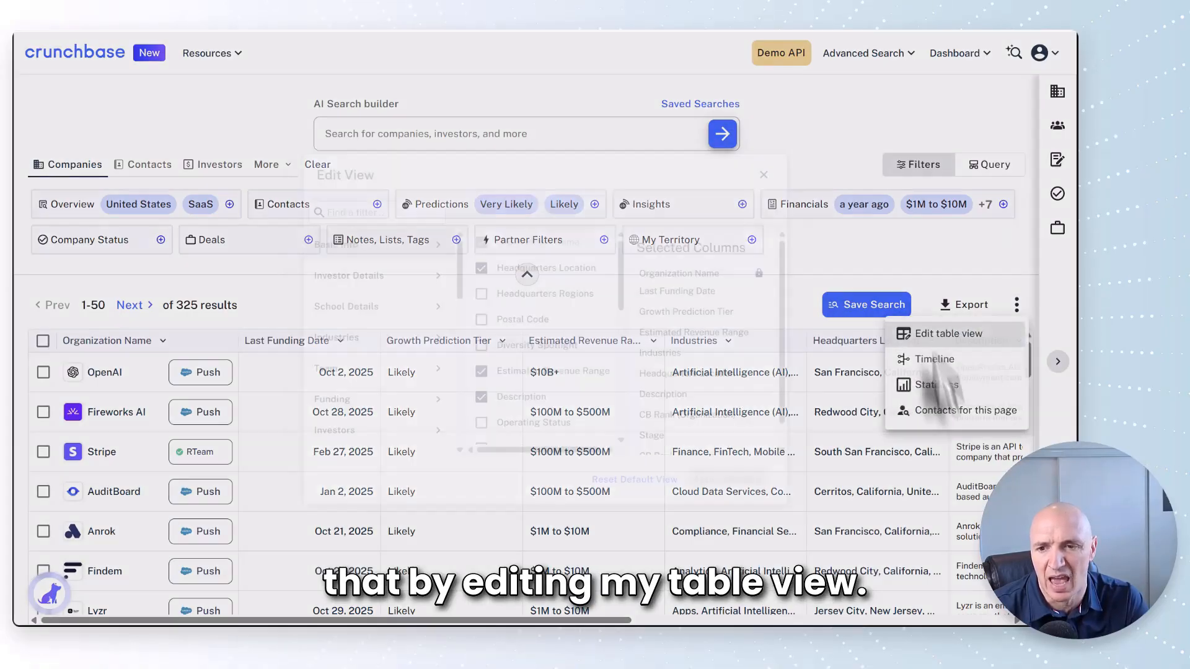
{"action": "scroll", "coordinate": [560, 366], "scroll_direction": "down", "scroll_amount": 3}
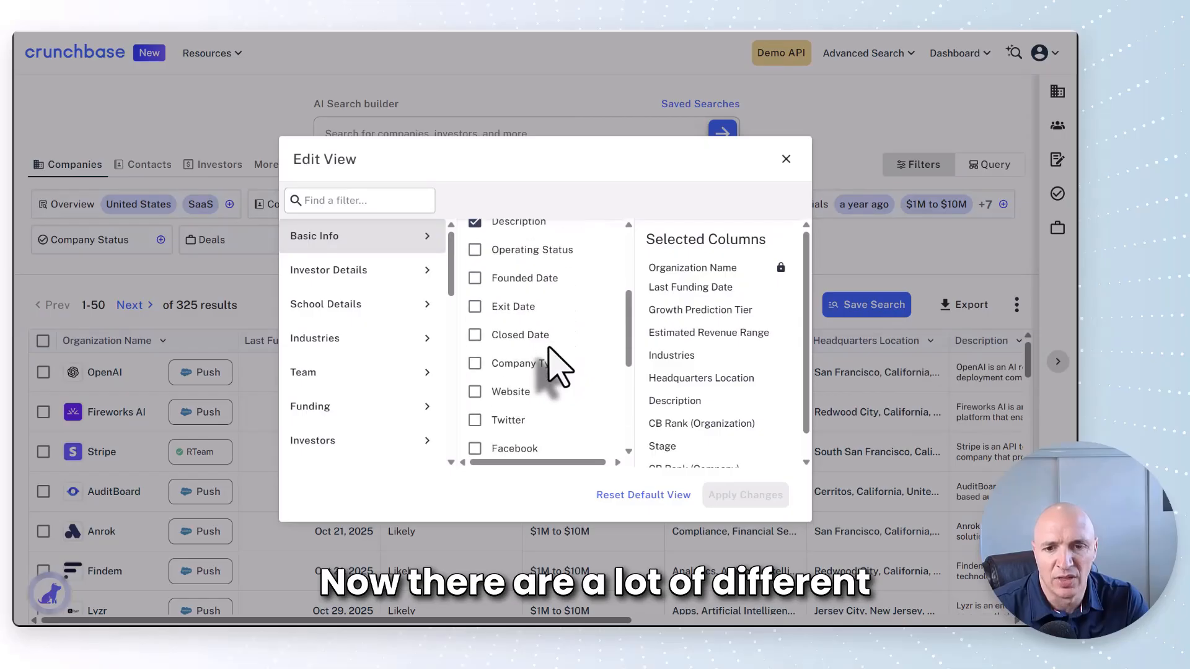
{"action": "scroll", "coordinate": [555, 365], "scroll_direction": "down", "scroll_amount": 5}
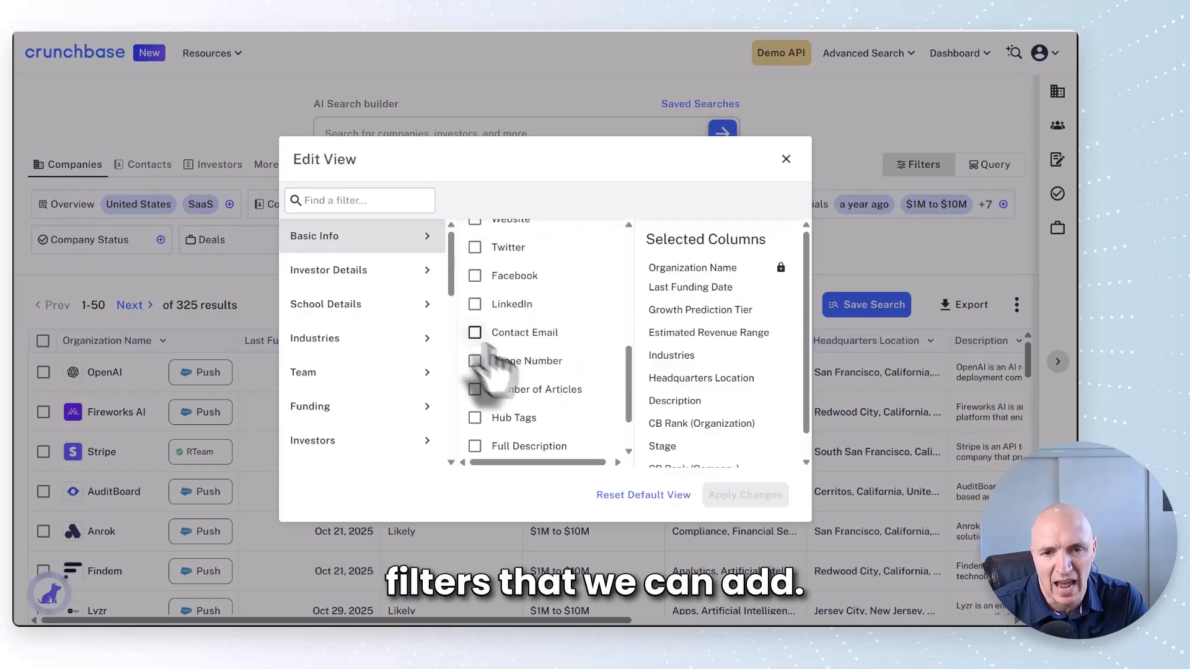
{"action": "scroll", "coordinate": [531, 372], "scroll_direction": "up", "scroll_amount": 2}
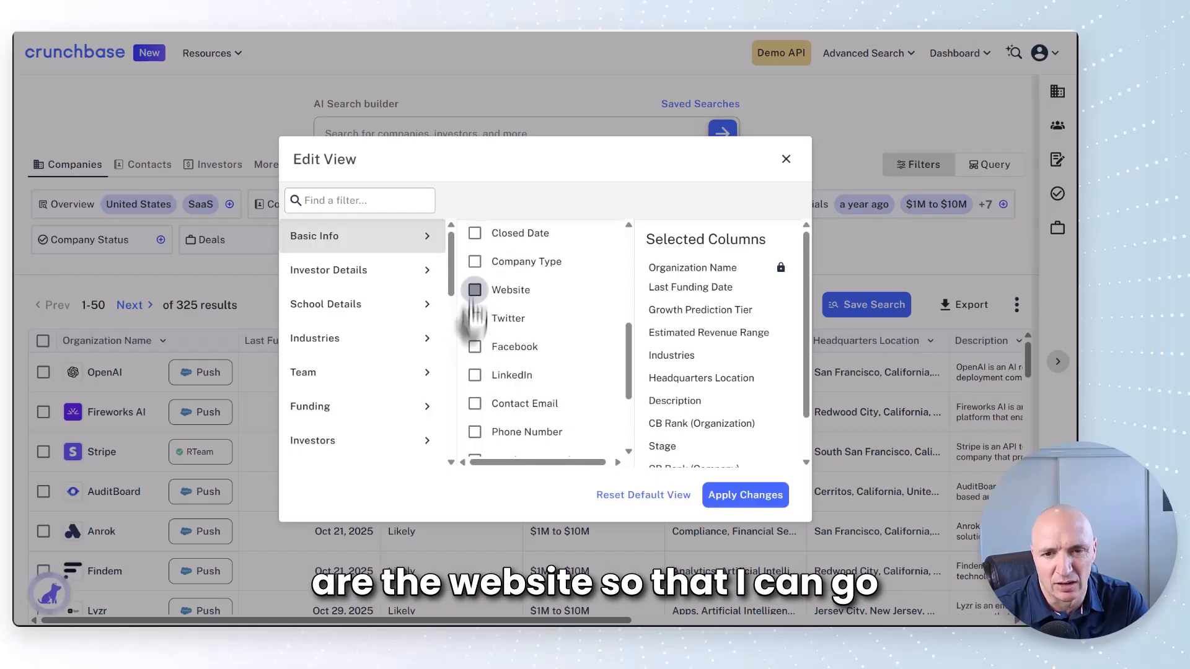
{"action": "left_click", "coordinate": [475, 290]}
{"action": "scroll", "coordinate": [539, 372], "scroll_direction": "down", "scroll_amount": 3}
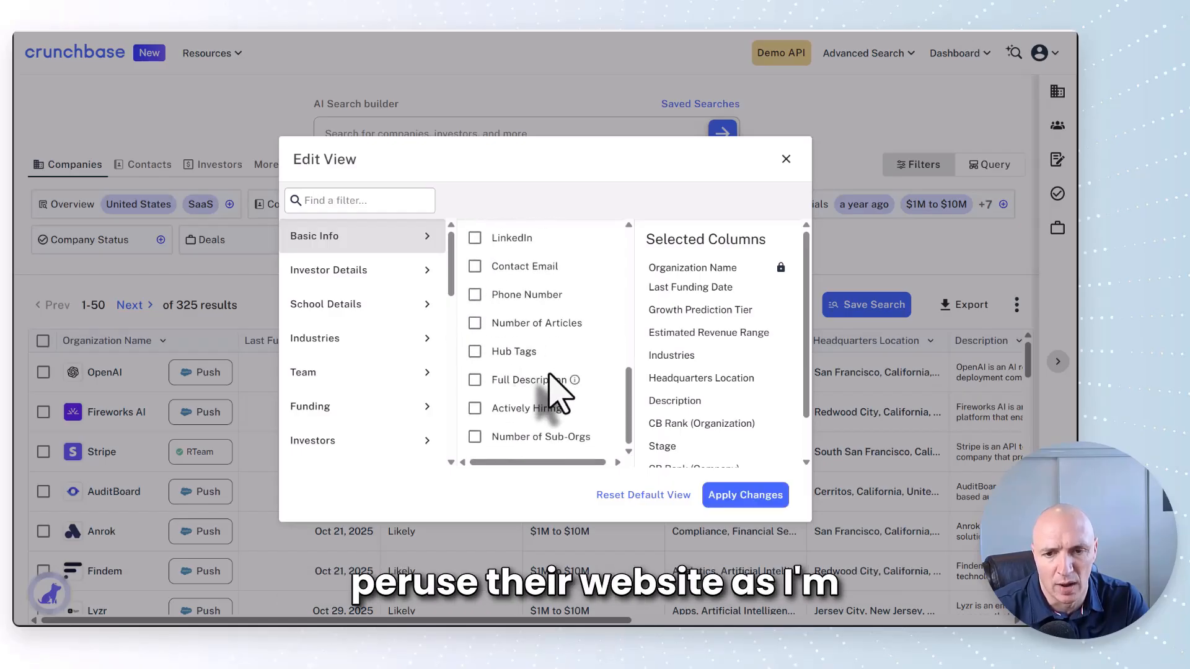
{"action": "left_click", "coordinate": [474, 380]}
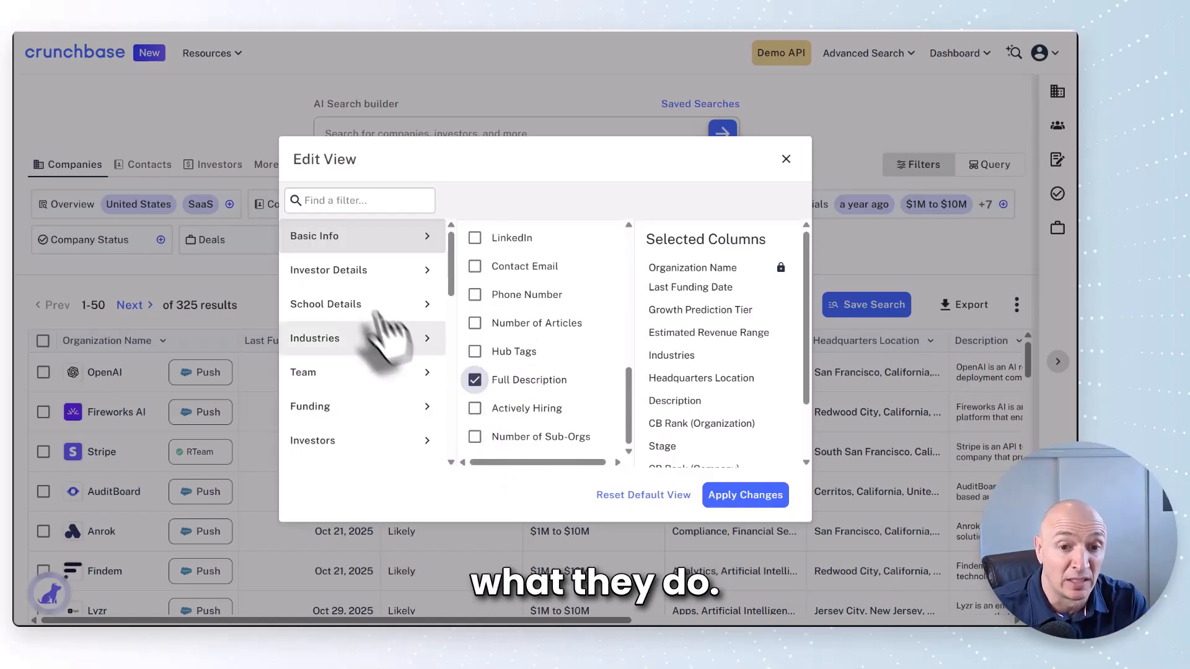
Add the Last Funding Amount and Last Funding Type columns from the funding fields and apply the view changes
{"action": "left_click", "coordinate": [314, 403]}
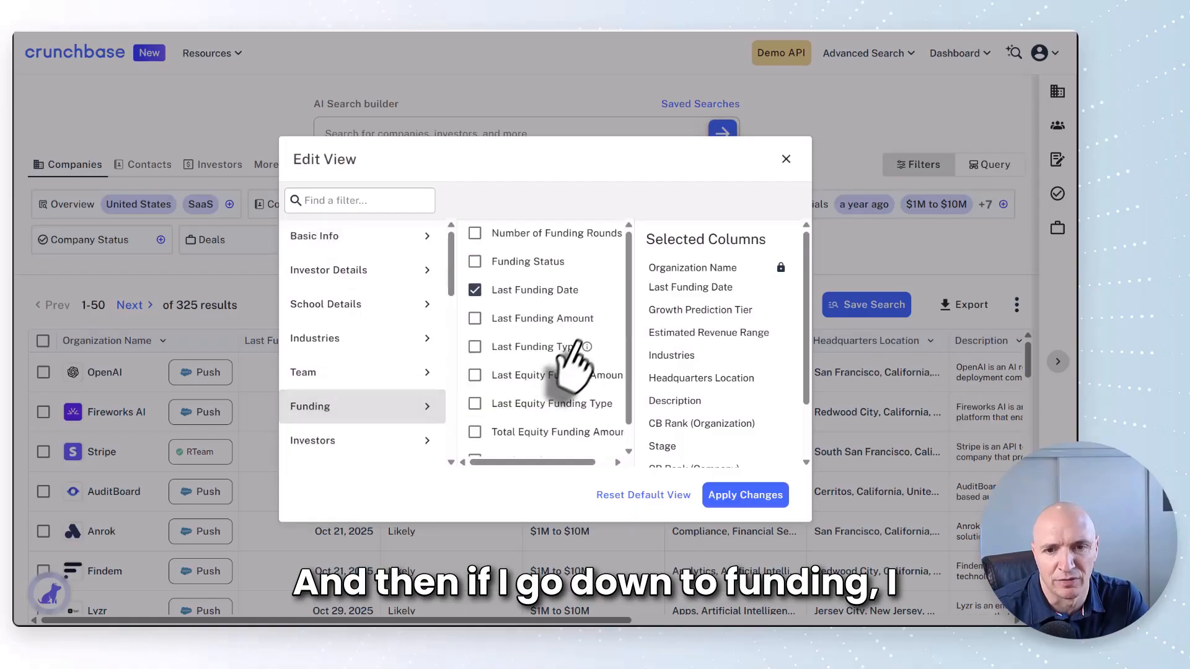
{"action": "left_click", "coordinate": [475, 318]}
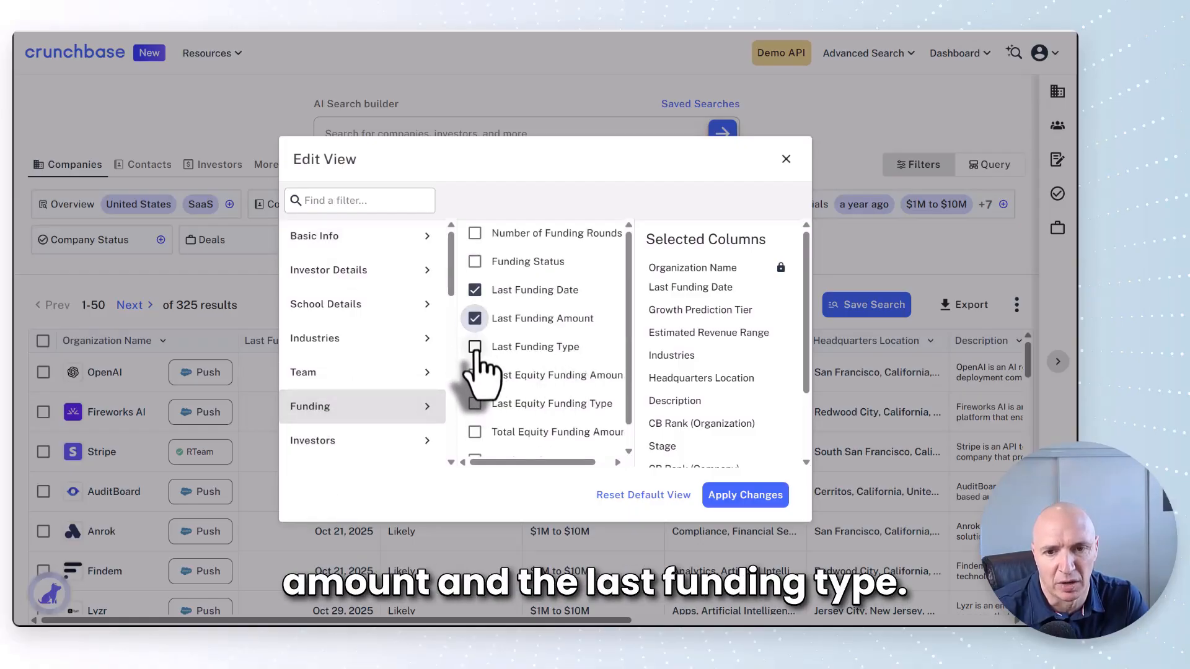
{"action": "left_click", "coordinate": [475, 347]}
{"action": "scroll", "coordinate": [372, 384], "scroll_direction": "down", "scroll_amount": 2}
{"action": "scroll", "coordinate": [374, 376], "scroll_direction": "down", "scroll_amount": 1}
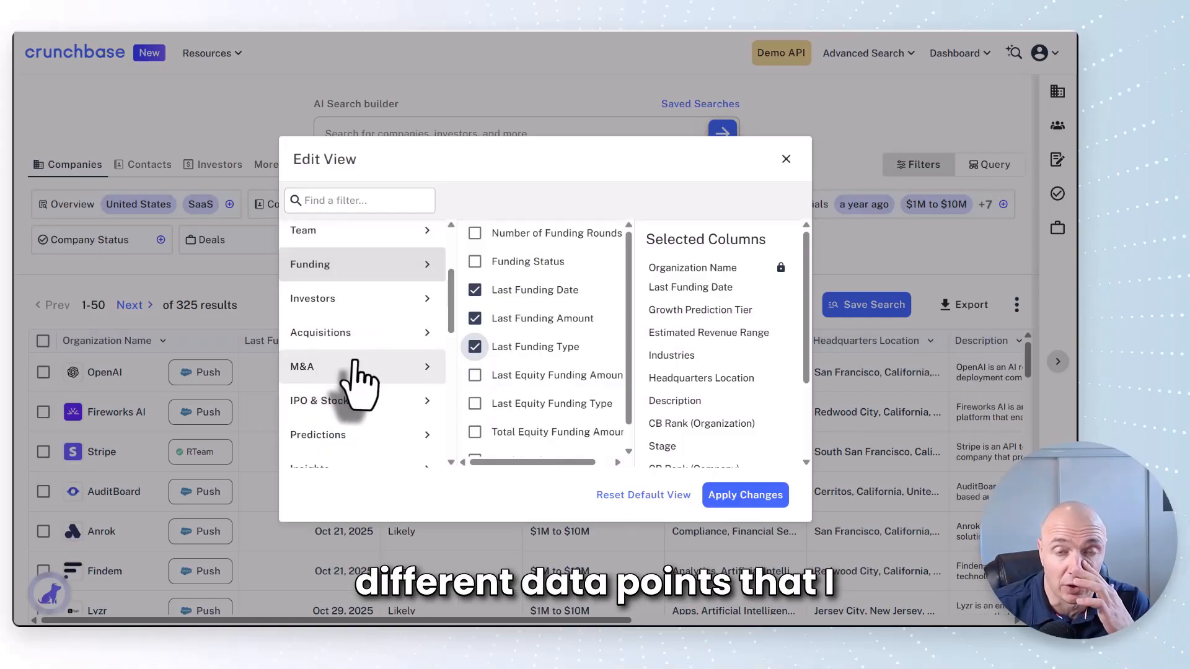
{"action": "left_click", "coordinate": [745, 495]}
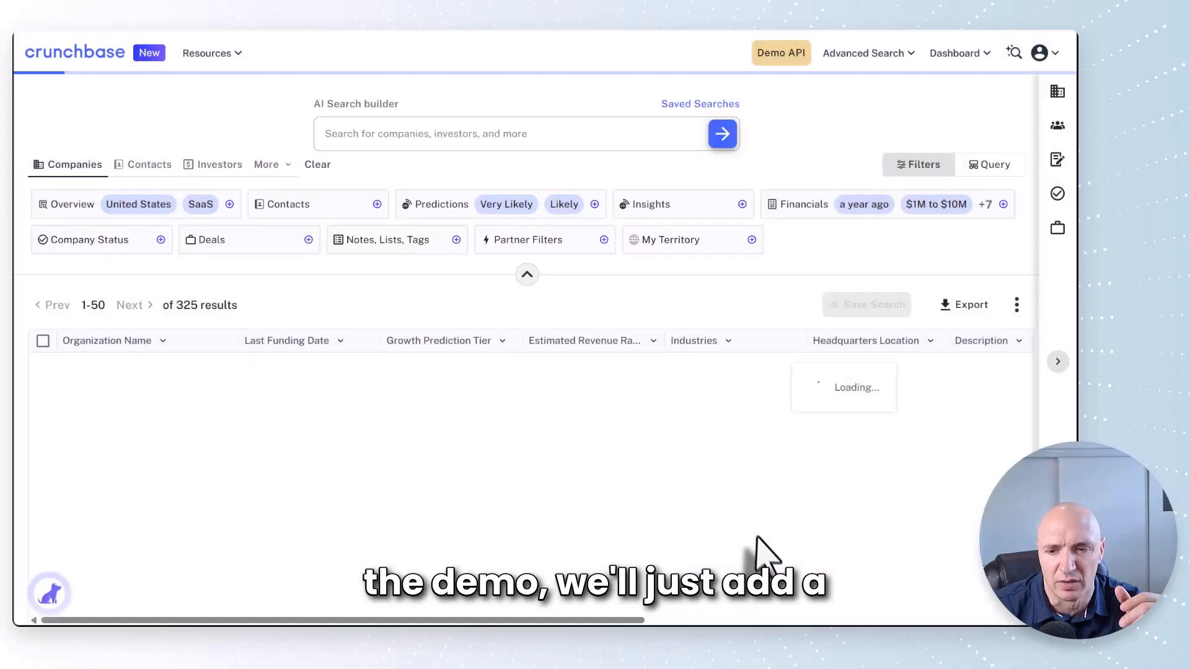
Examine the added website, description and funding columns and how the listed companies are ordered by CB Rank
{"action": "left_click_drag", "start_coordinate": [469, 622], "coordinate": [951, 619]}
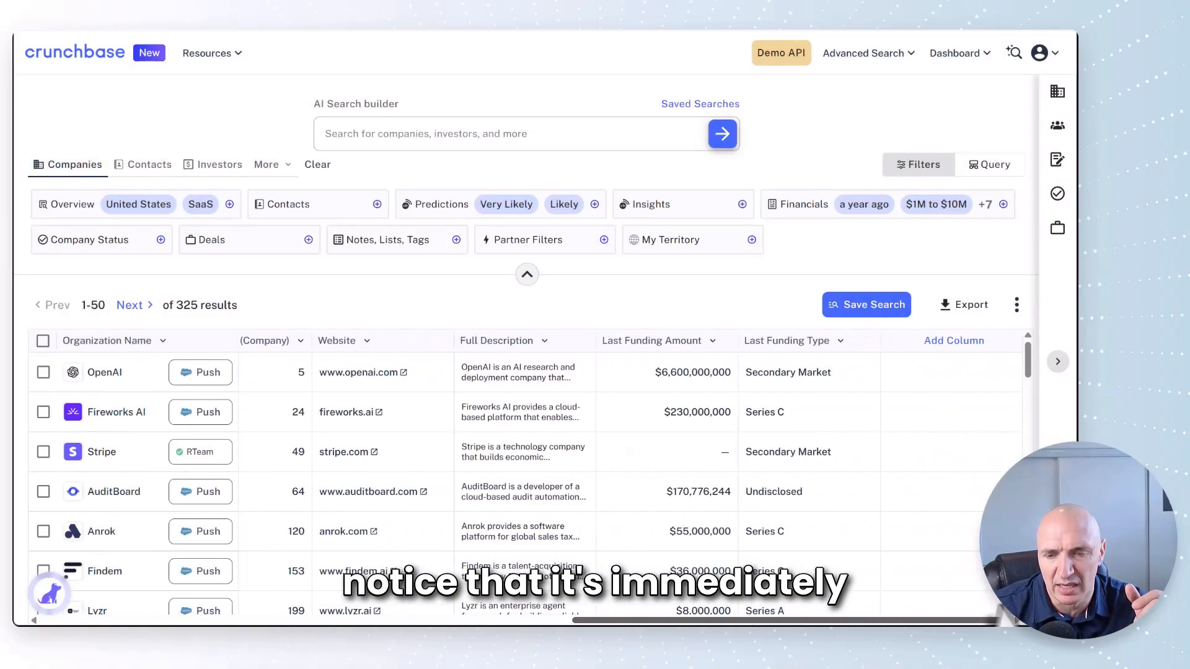
{"action": "left_click_drag", "start_coordinate": [681, 620], "coordinate": [495, 621]}
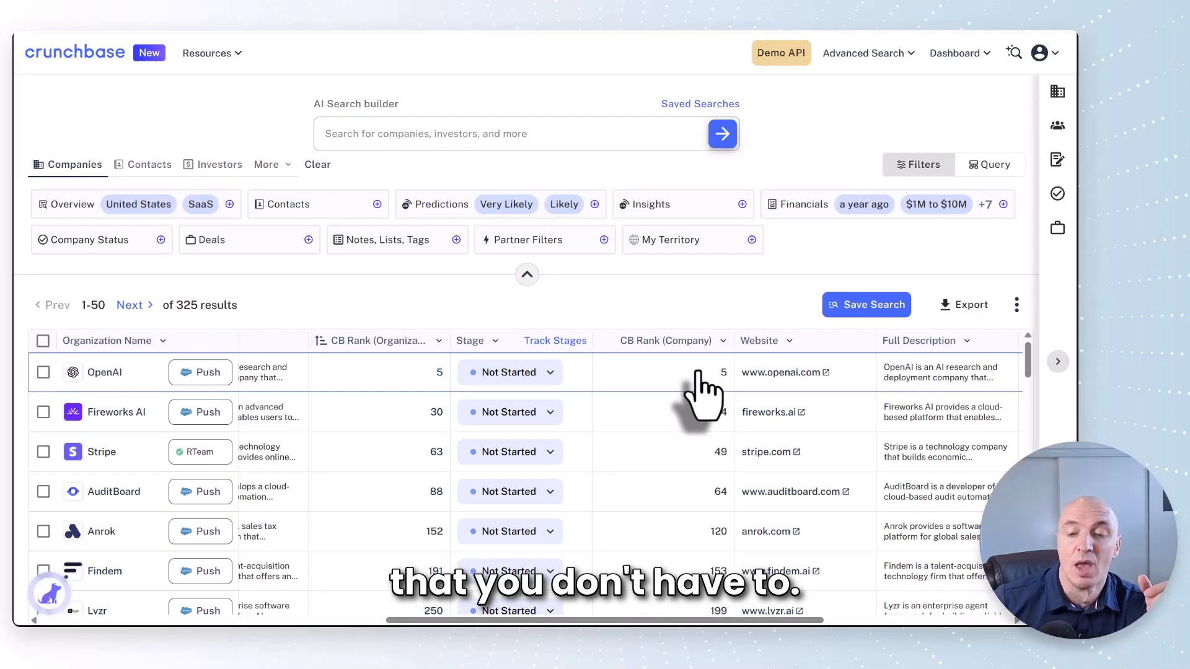
{"action": "left_click", "coordinate": [722, 341]}
{"action": "left_click", "coordinate": [721, 344]}
{"action": "scroll", "coordinate": [666, 470], "scroll_direction": "down", "scroll_amount": 2}
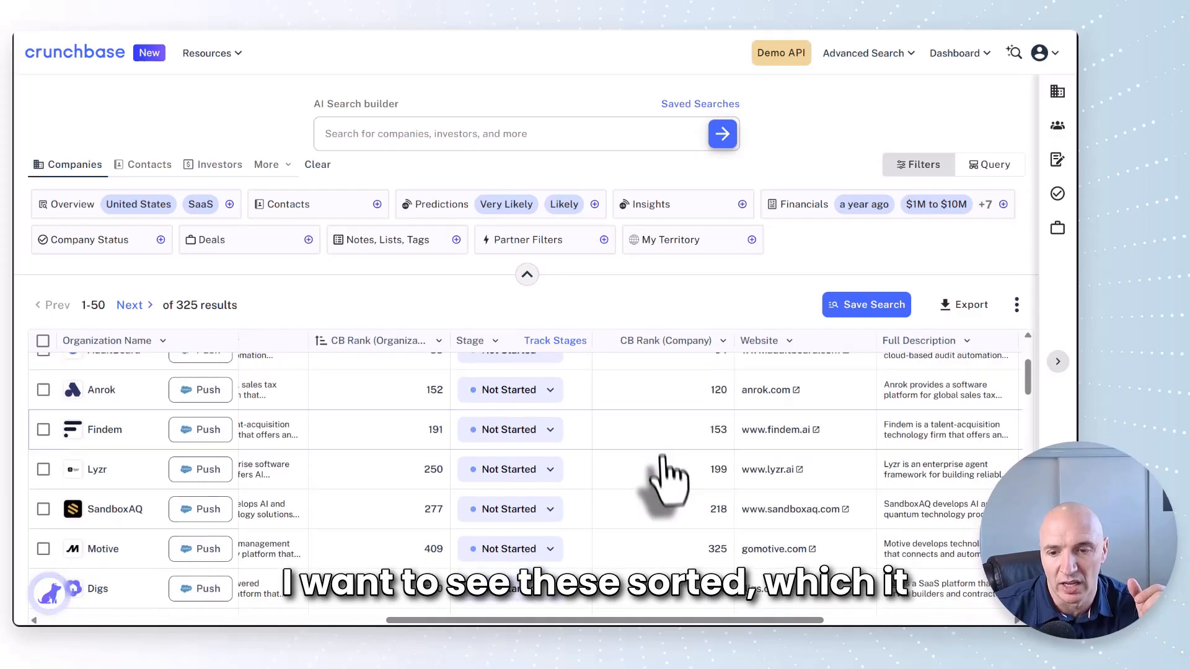
{"action": "scroll", "coordinate": [669, 490], "scroll_direction": "down", "scroll_amount": 10}
{"action": "scroll", "coordinate": [681, 496], "scroll_direction": "up", "scroll_amount": 9}
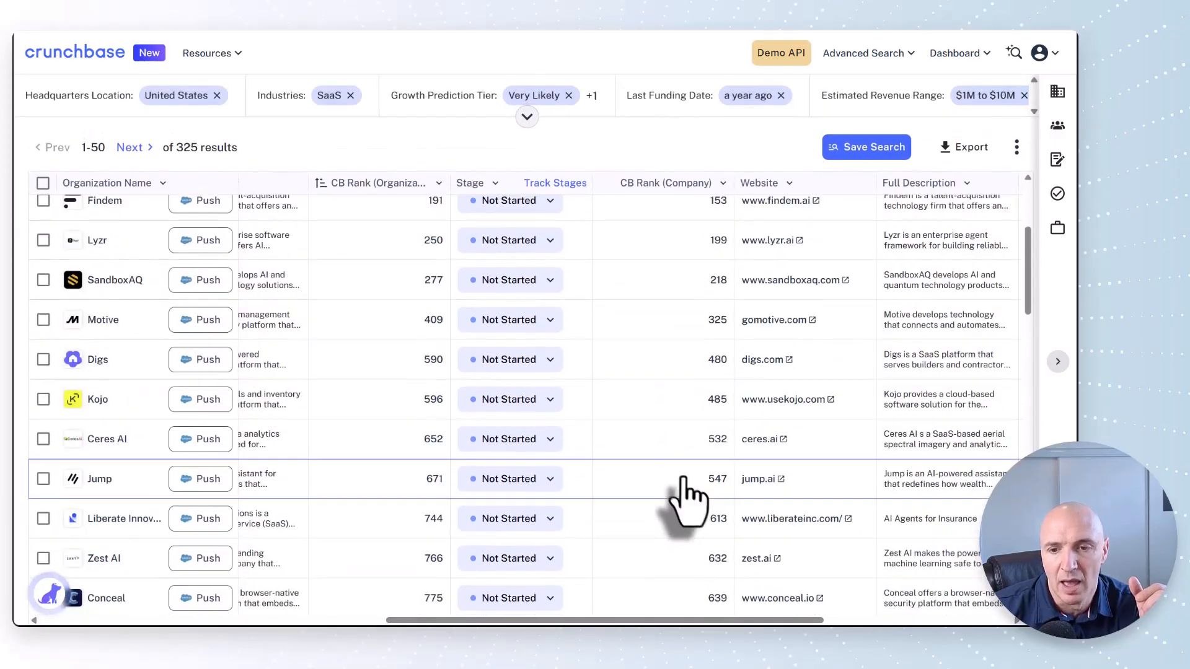
{"action": "scroll", "coordinate": [685, 496], "scroll_direction": "up", "scroll_amount": 3}
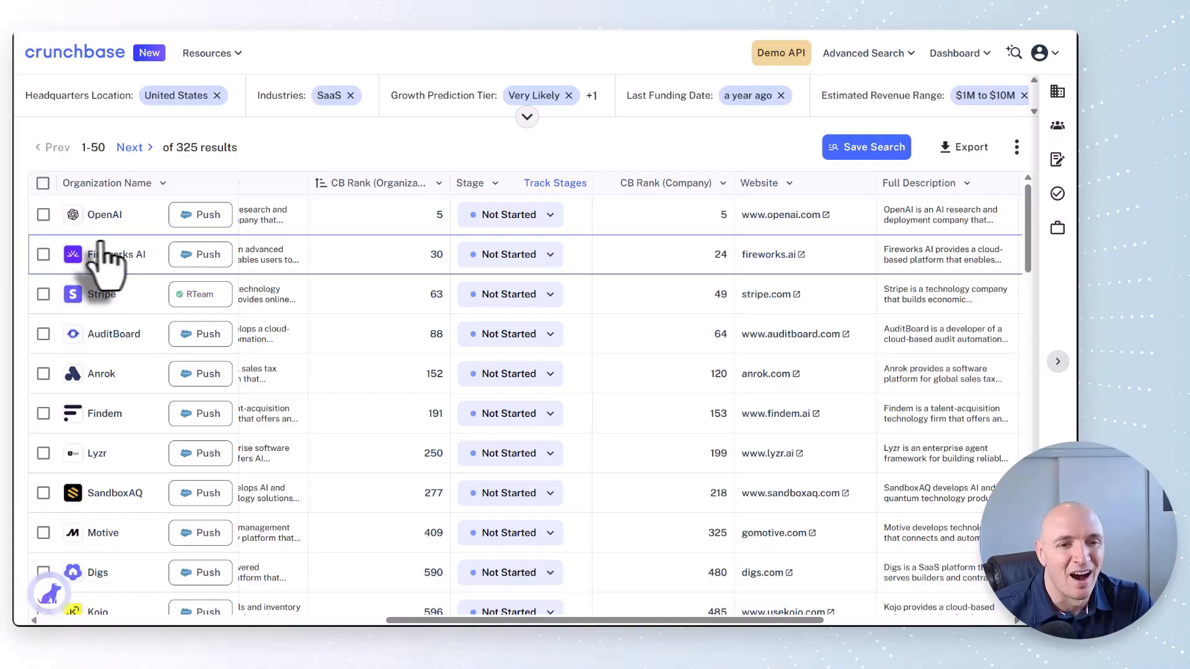
{"action": "scroll", "coordinate": [99, 282], "scroll_direction": "down", "scroll_amount": 15}
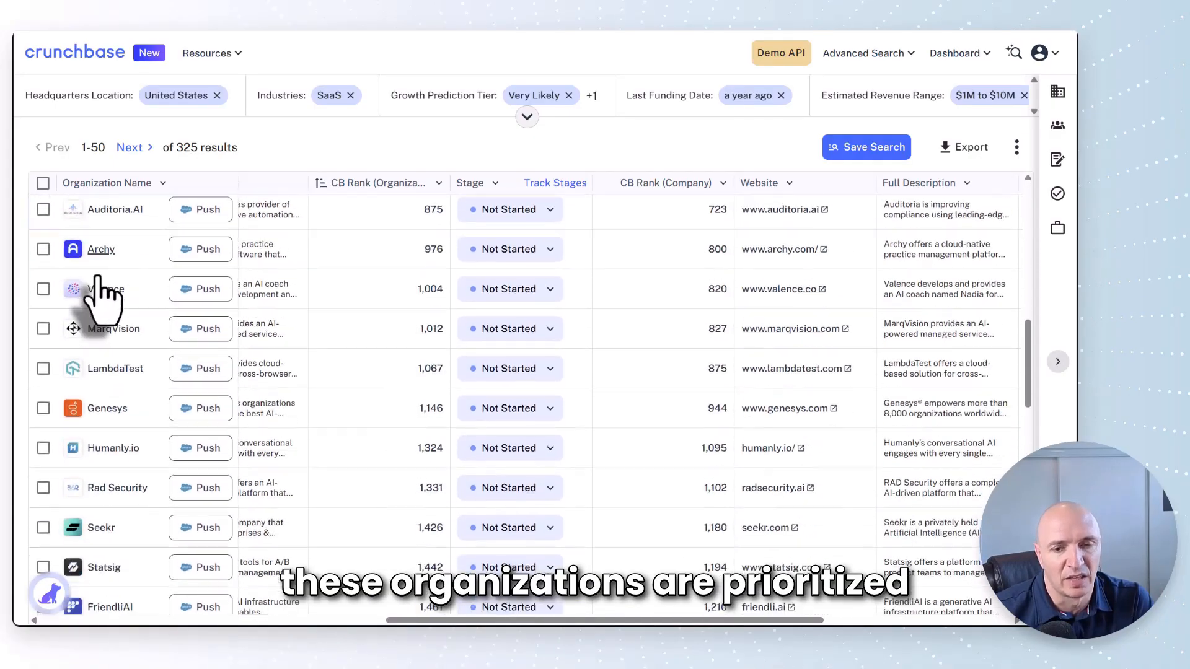
{"action": "scroll", "coordinate": [112, 332], "scroll_direction": "down", "scroll_amount": 10}
{"action": "scroll", "coordinate": [120, 345], "scroll_direction": "up", "scroll_amount": 15}
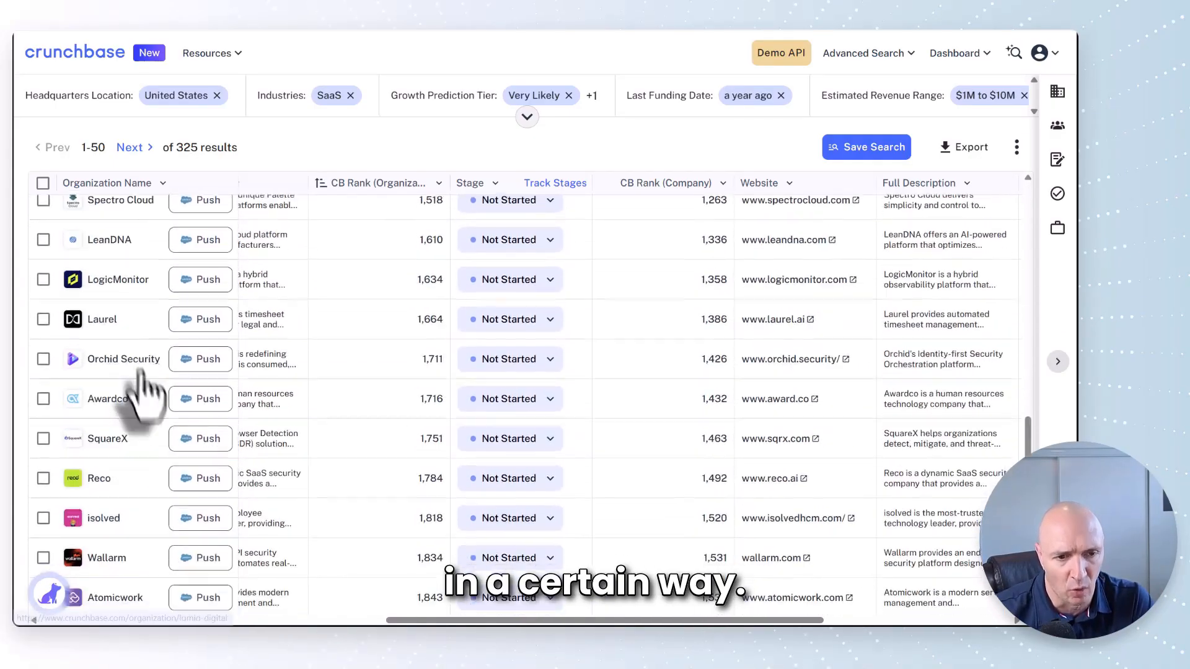
{"action": "scroll", "coordinate": [177, 420], "scroll_direction": "up", "scroll_amount": 10}
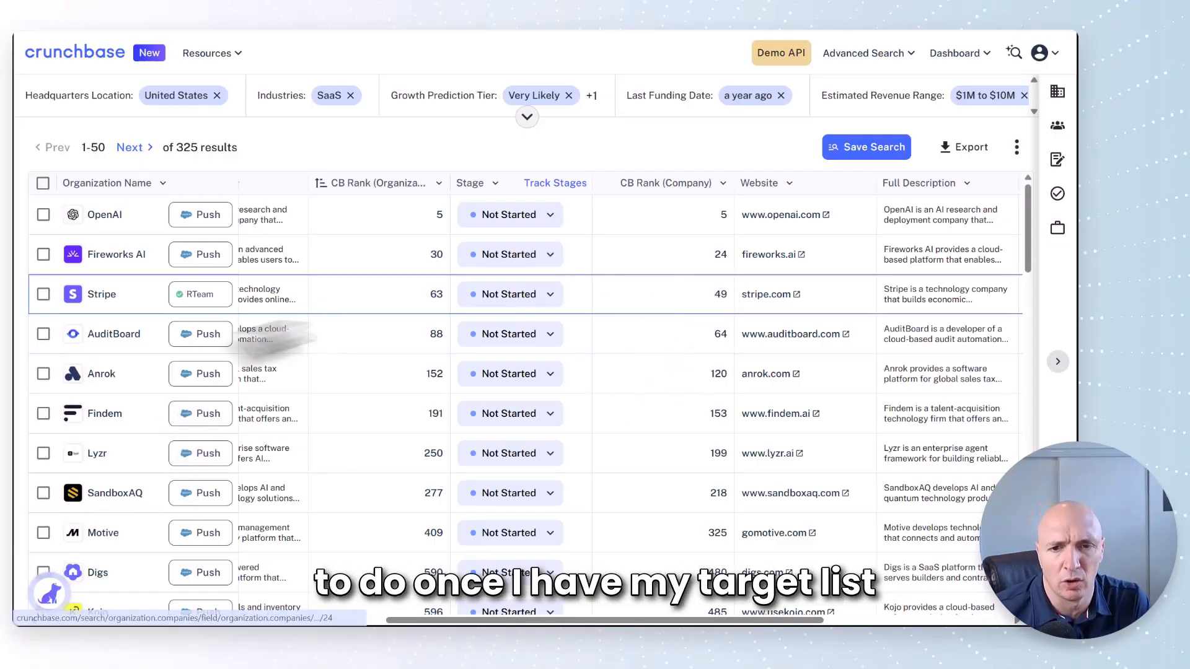
Create a saved search from these results, naming it with the owner's first name in possessive form followed by "Target Accounts"
{"action": "left_click", "coordinate": [868, 153]}
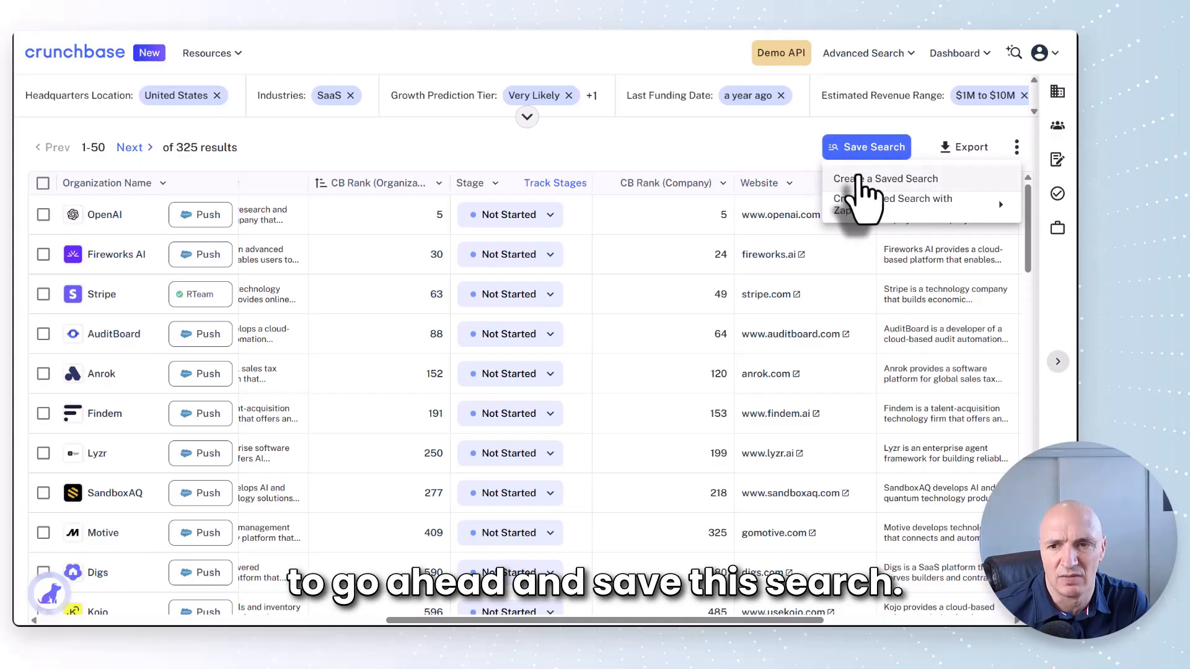
{"action": "left_click", "coordinate": [866, 181]}
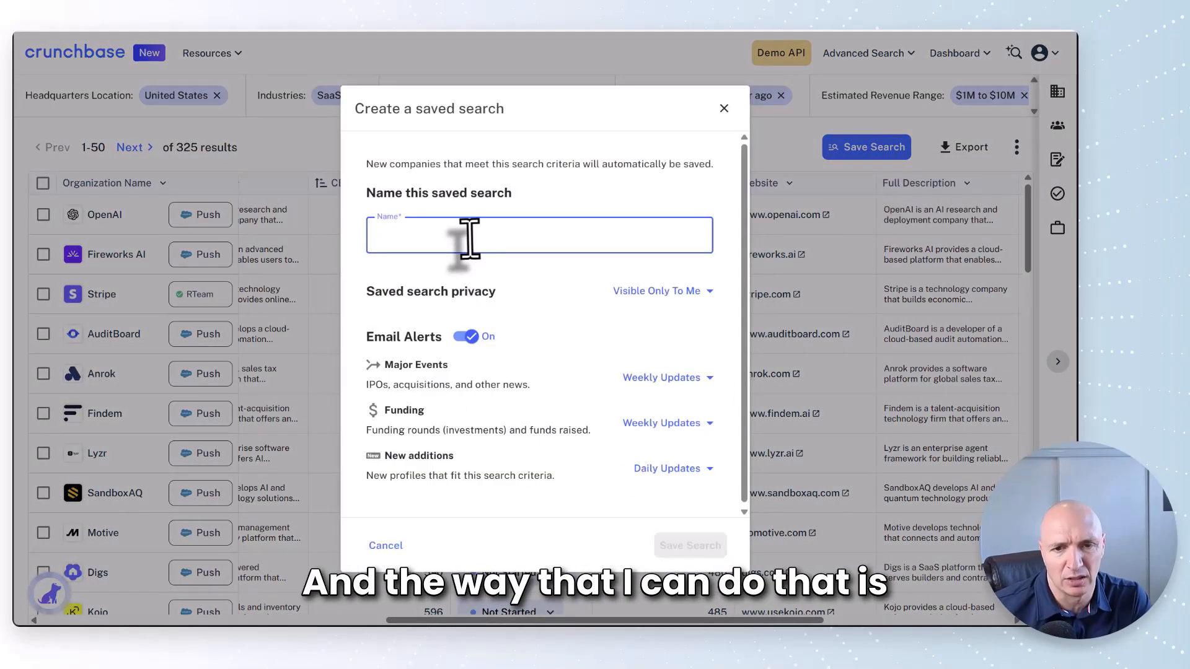
{"action": "type", "text": "Nick's "}
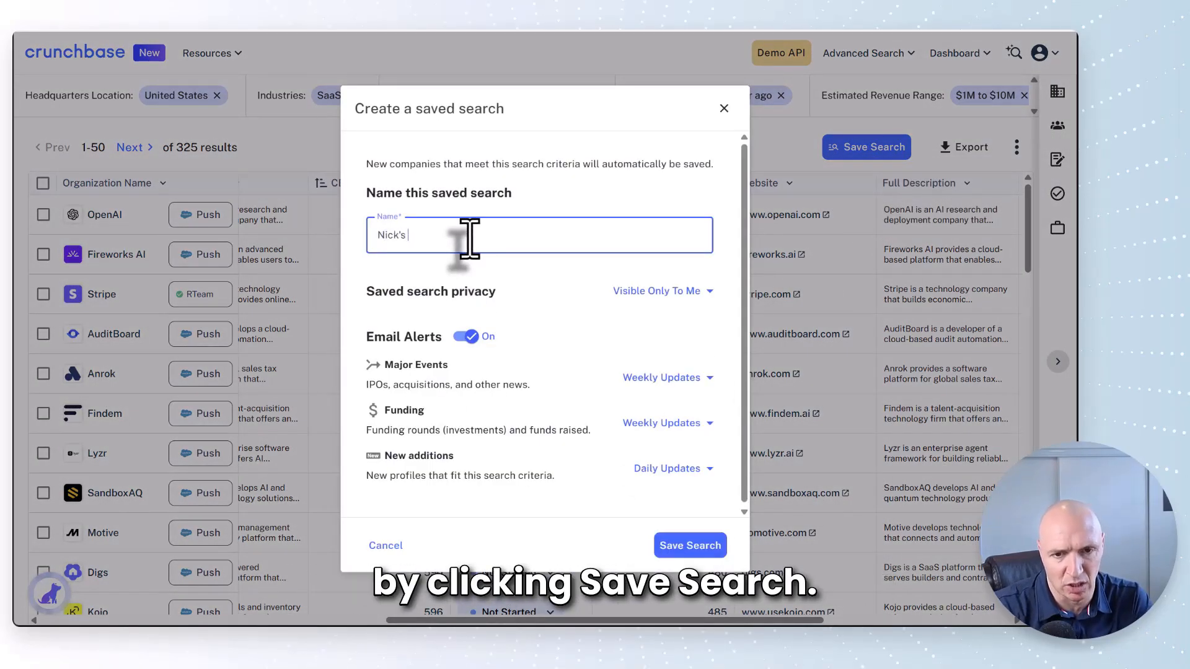
{"action": "type", "text": "Interes"}
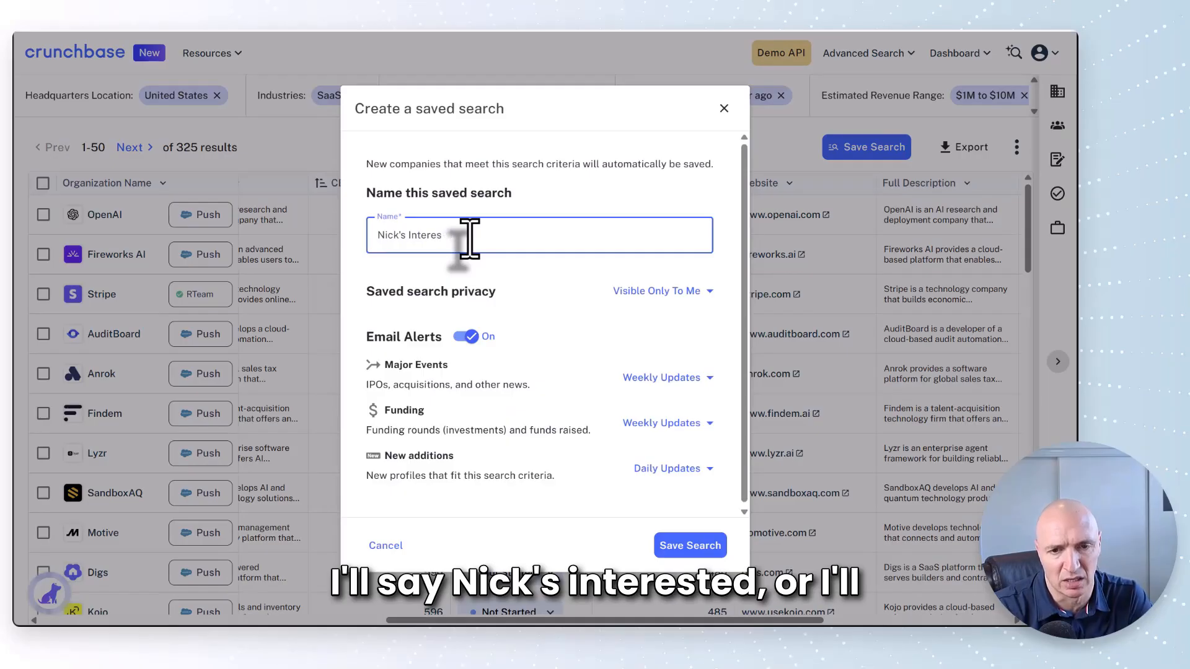
{"action": "key", "text": "BackSpace"}
{"action": "key", "text": "BackSpace"}
{"action": "key", "text": "BackSpace"}
{"action": "key", "text": "BackSpace"}
{"action": "key", "text": "BackSpace"}
{"action": "key", "text": "BackSpace"}
{"action": "key", "text": "BackSpace"}
{"action": "type", "text": "Tar"}
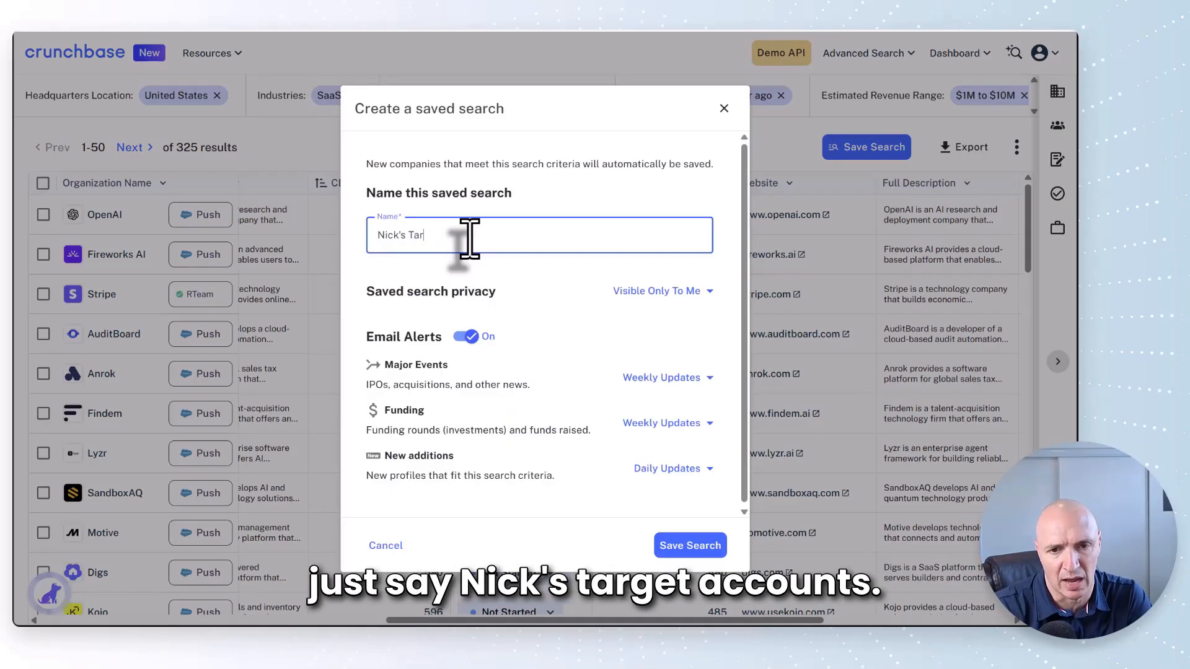
{"action": "type", "text": "get Accounts"}
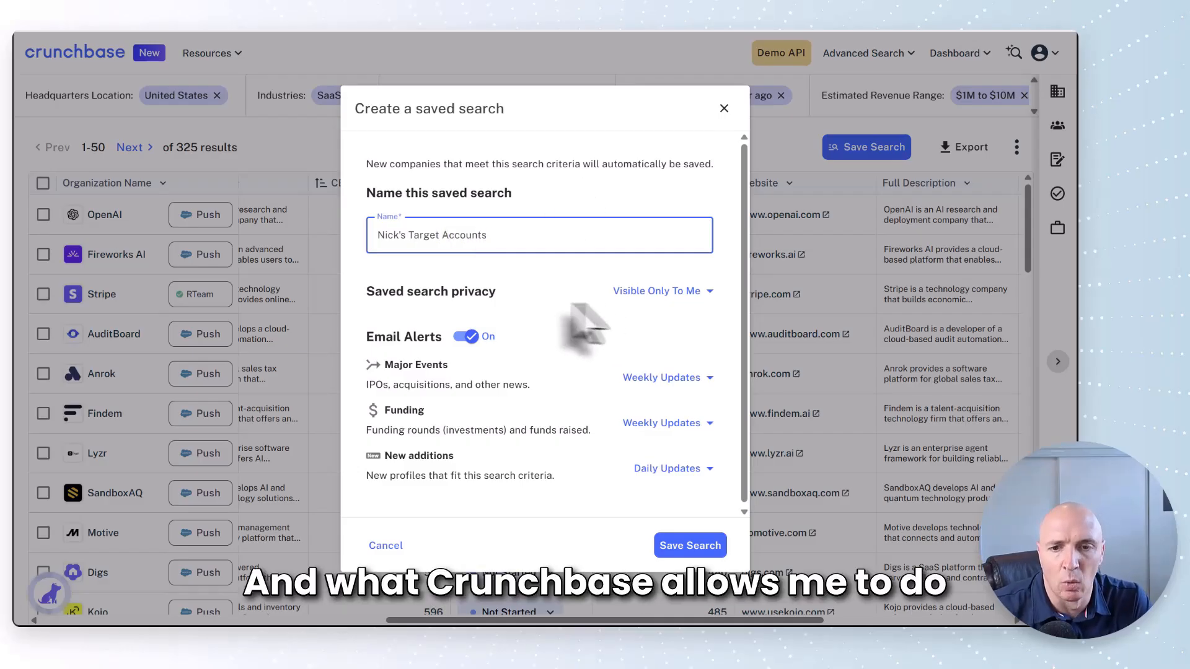
Set the saved search's Major Events and Funding email alerts to Daily Updates
{"action": "left_click", "coordinate": [644, 378]}
{"action": "left_click", "coordinate": [666, 453]}
{"action": "left_click", "coordinate": [663, 420]}
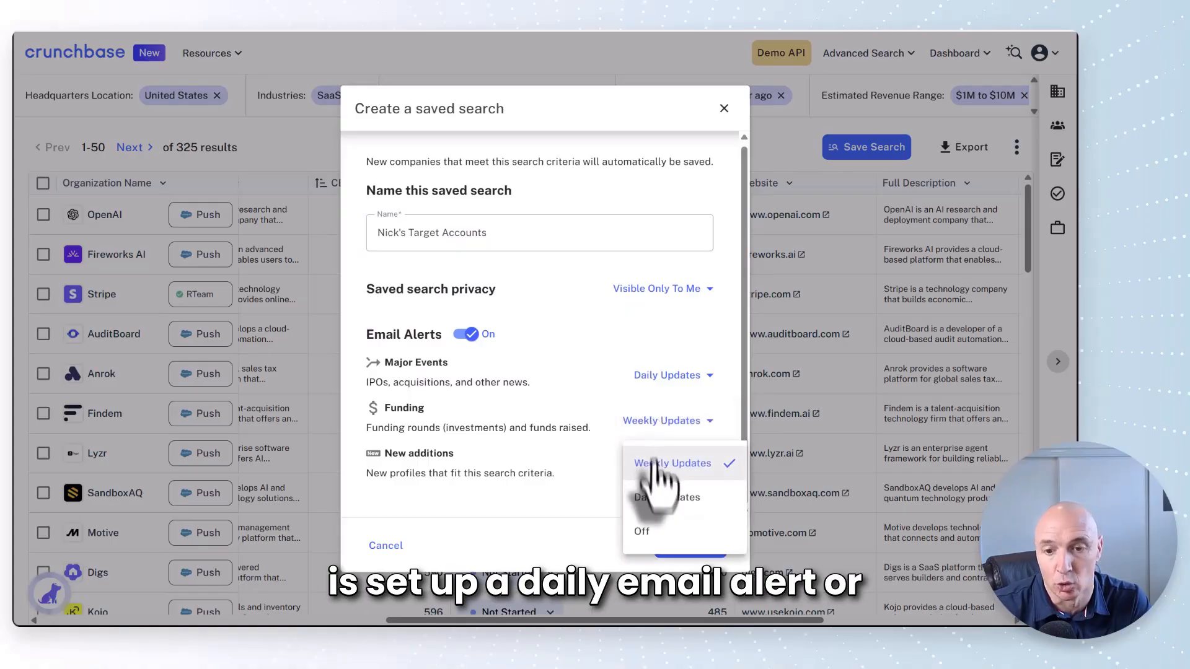
{"action": "left_click", "coordinate": [667, 495]}
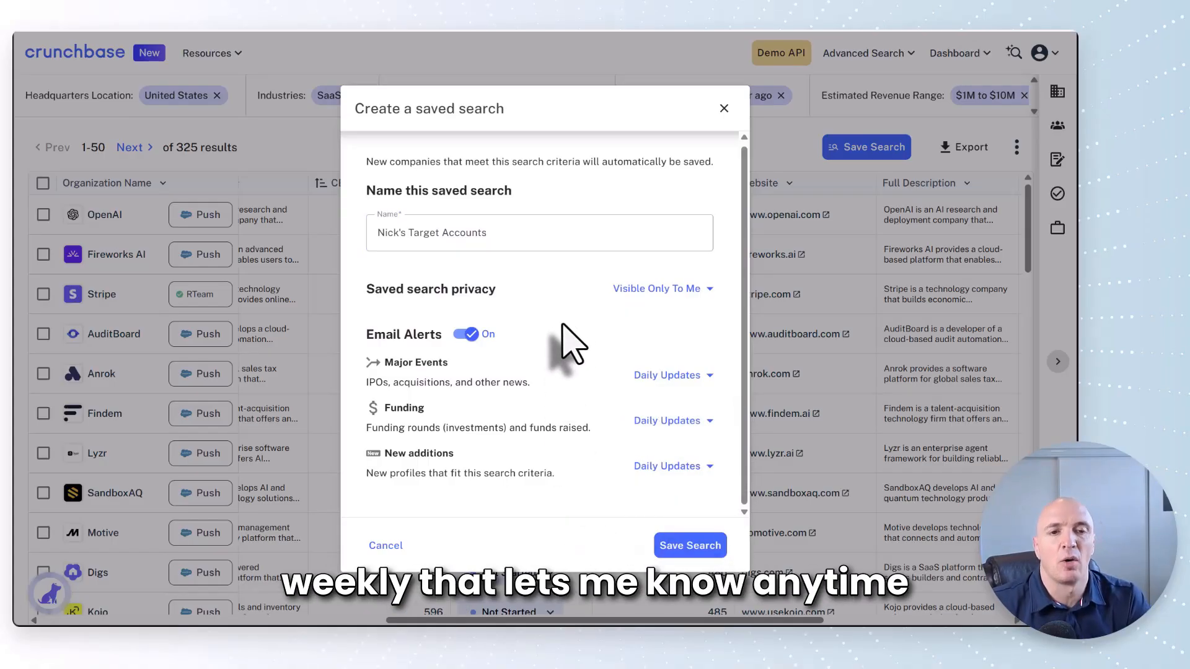
{"action": "left_click_drag", "start_coordinate": [375, 382], "coordinate": [511, 382]}
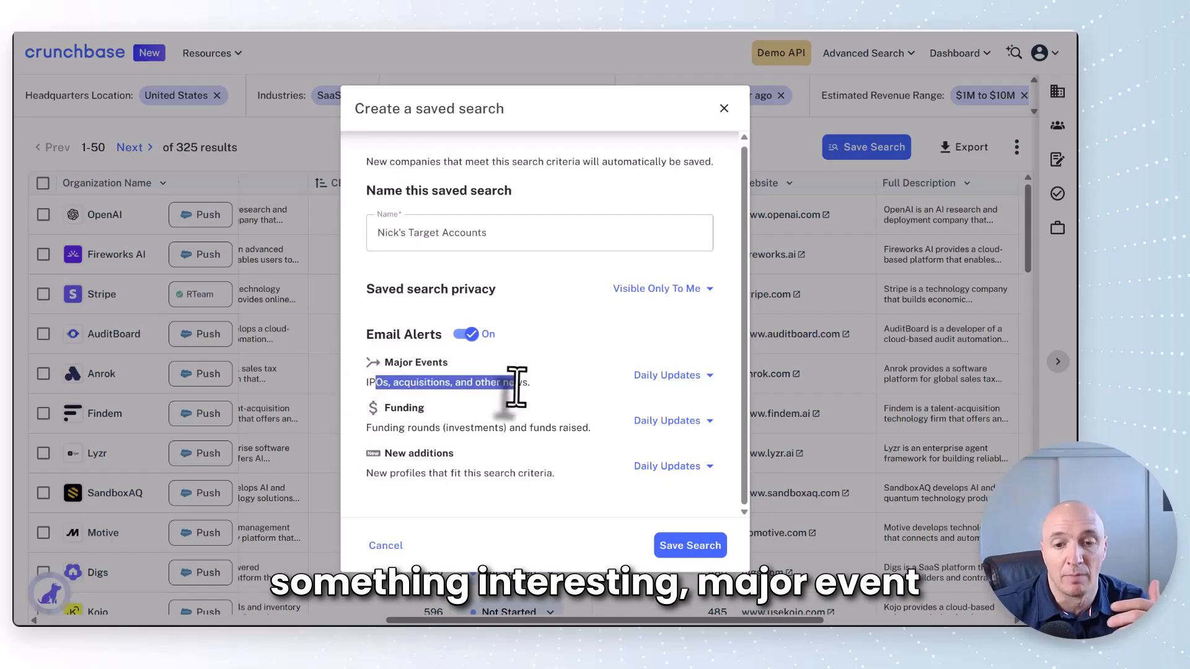
{"action": "left_click", "coordinate": [499, 387]}
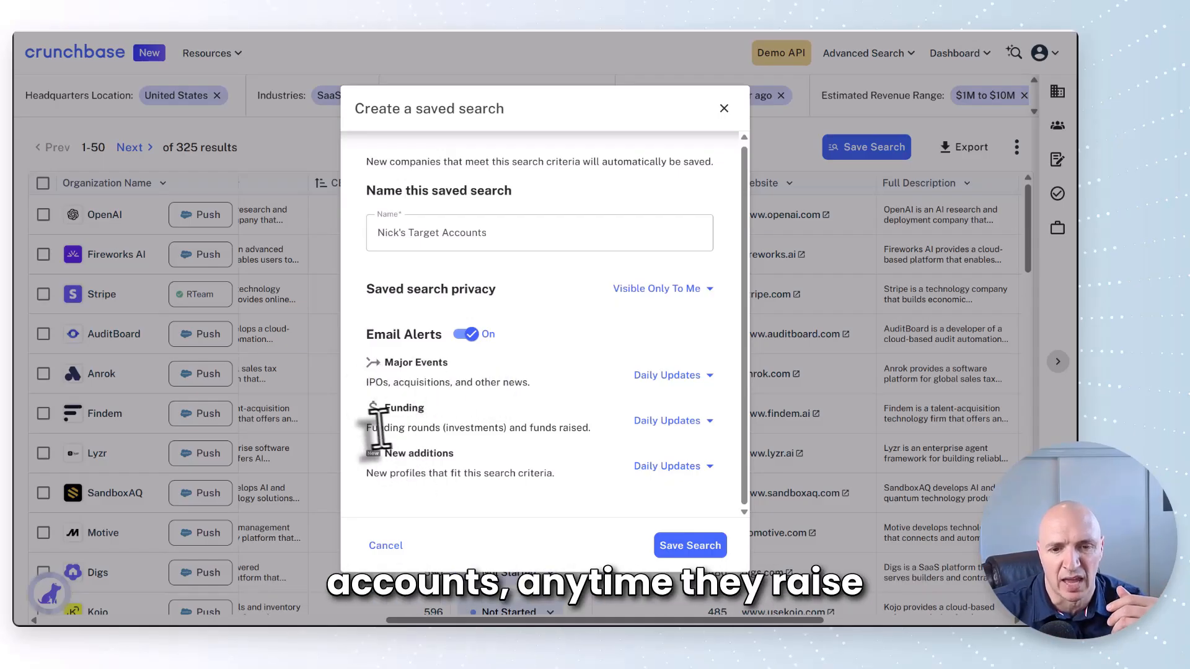
{"action": "left_click_drag", "start_coordinate": [374, 427], "coordinate": [570, 428]}
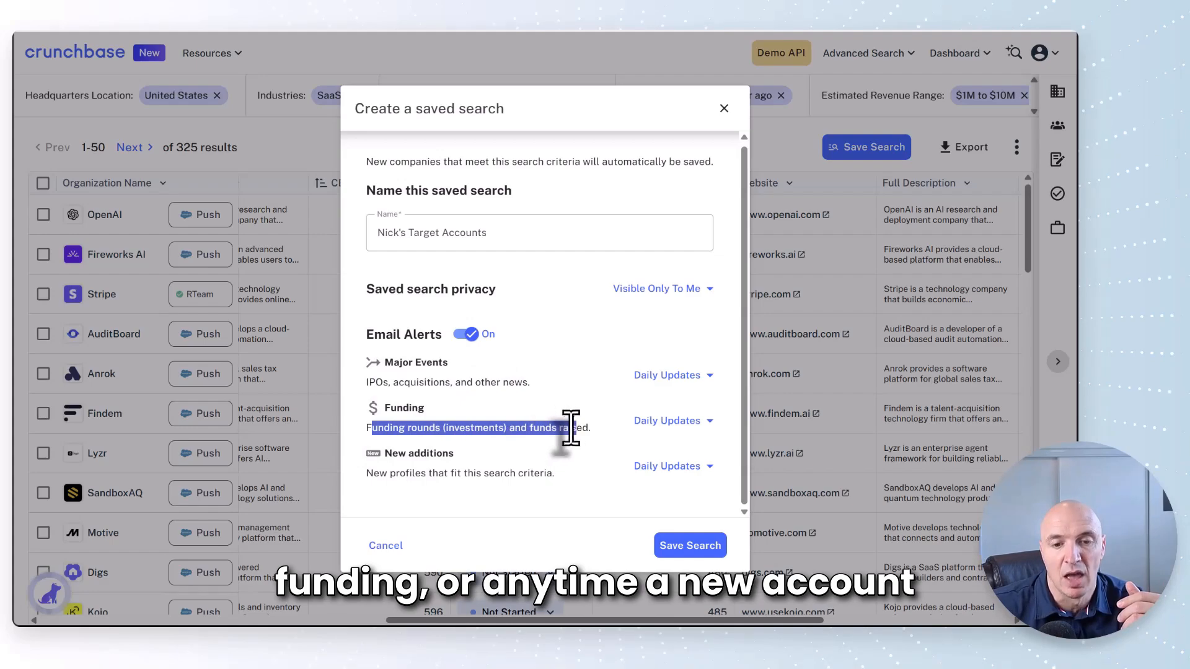
{"action": "left_click_drag", "start_coordinate": [373, 473], "coordinate": [398, 478]}
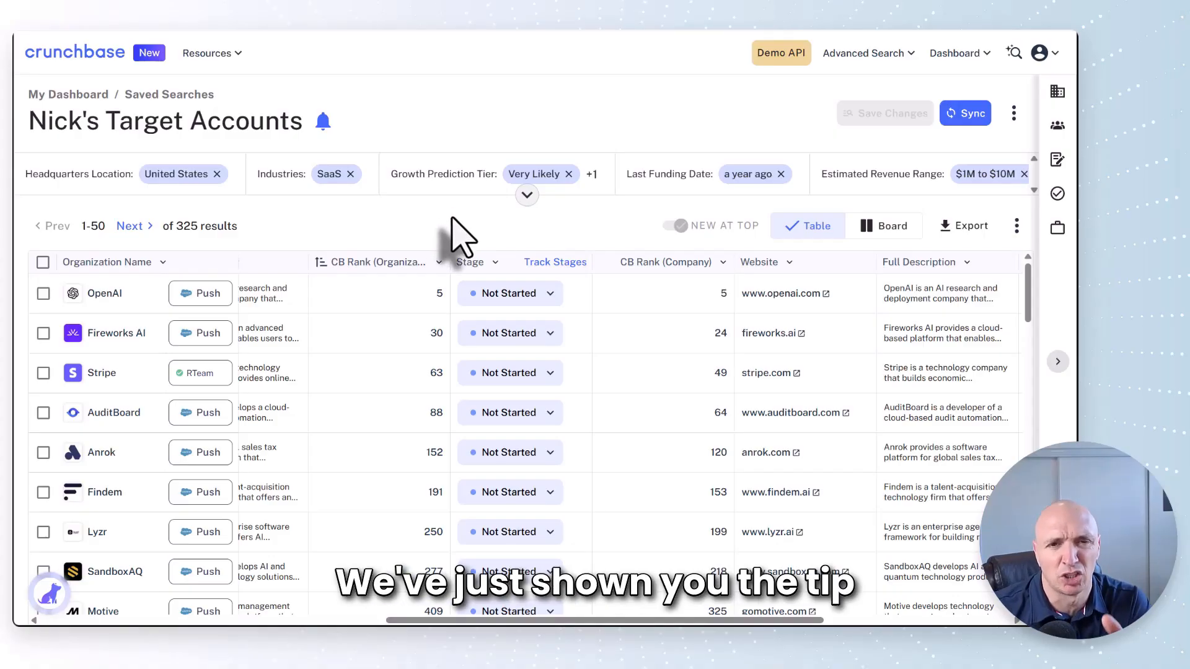
Expand the saved search's filters and examine the criteria available in the Overview group, leaving them unedited
{"action": "left_click", "coordinate": [527, 195]}
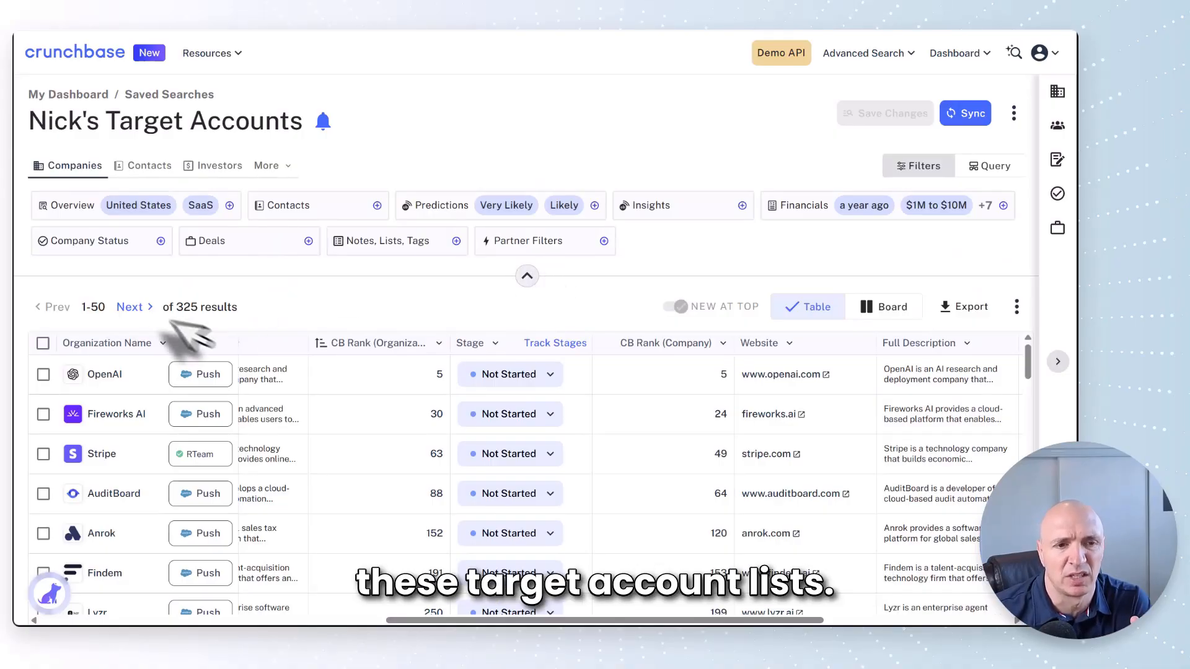
{"action": "left_click", "coordinate": [73, 206]}
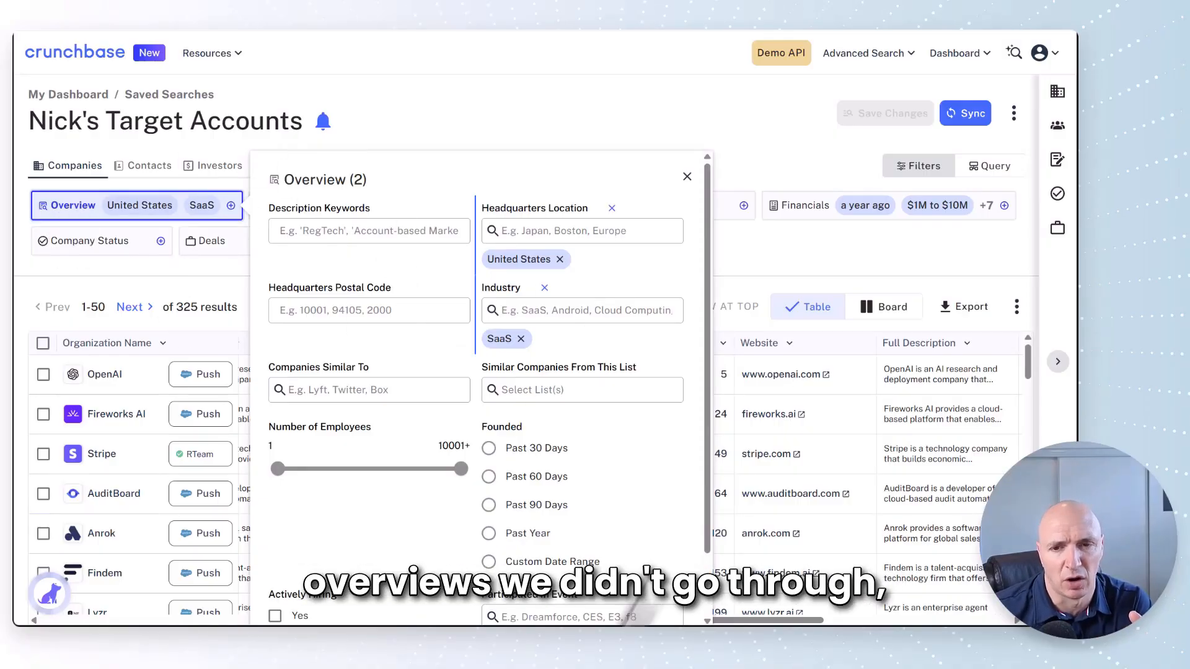
{"action": "left_click", "coordinate": [337, 235]}
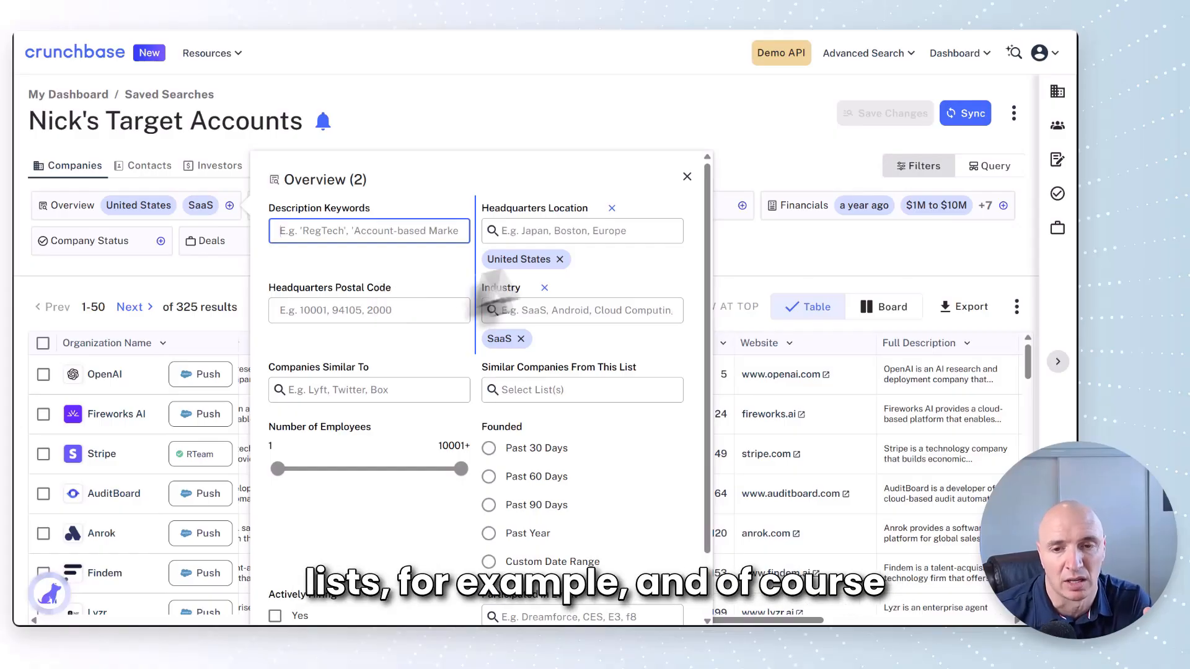
{"action": "left_click", "coordinate": [776, 246]}
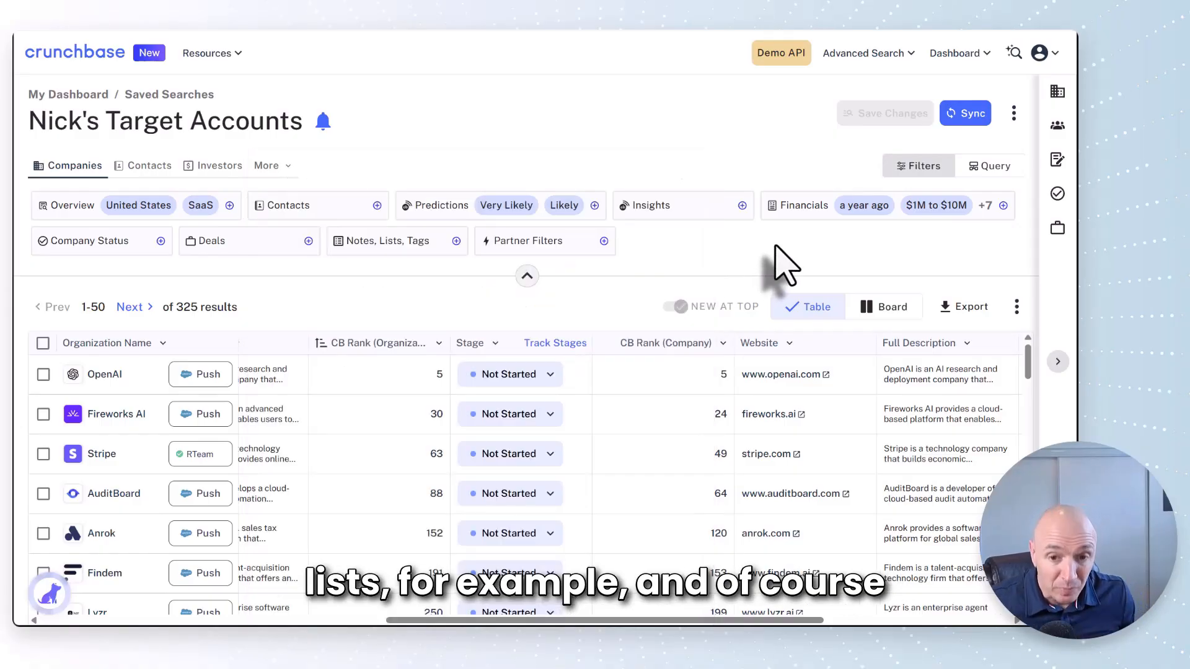